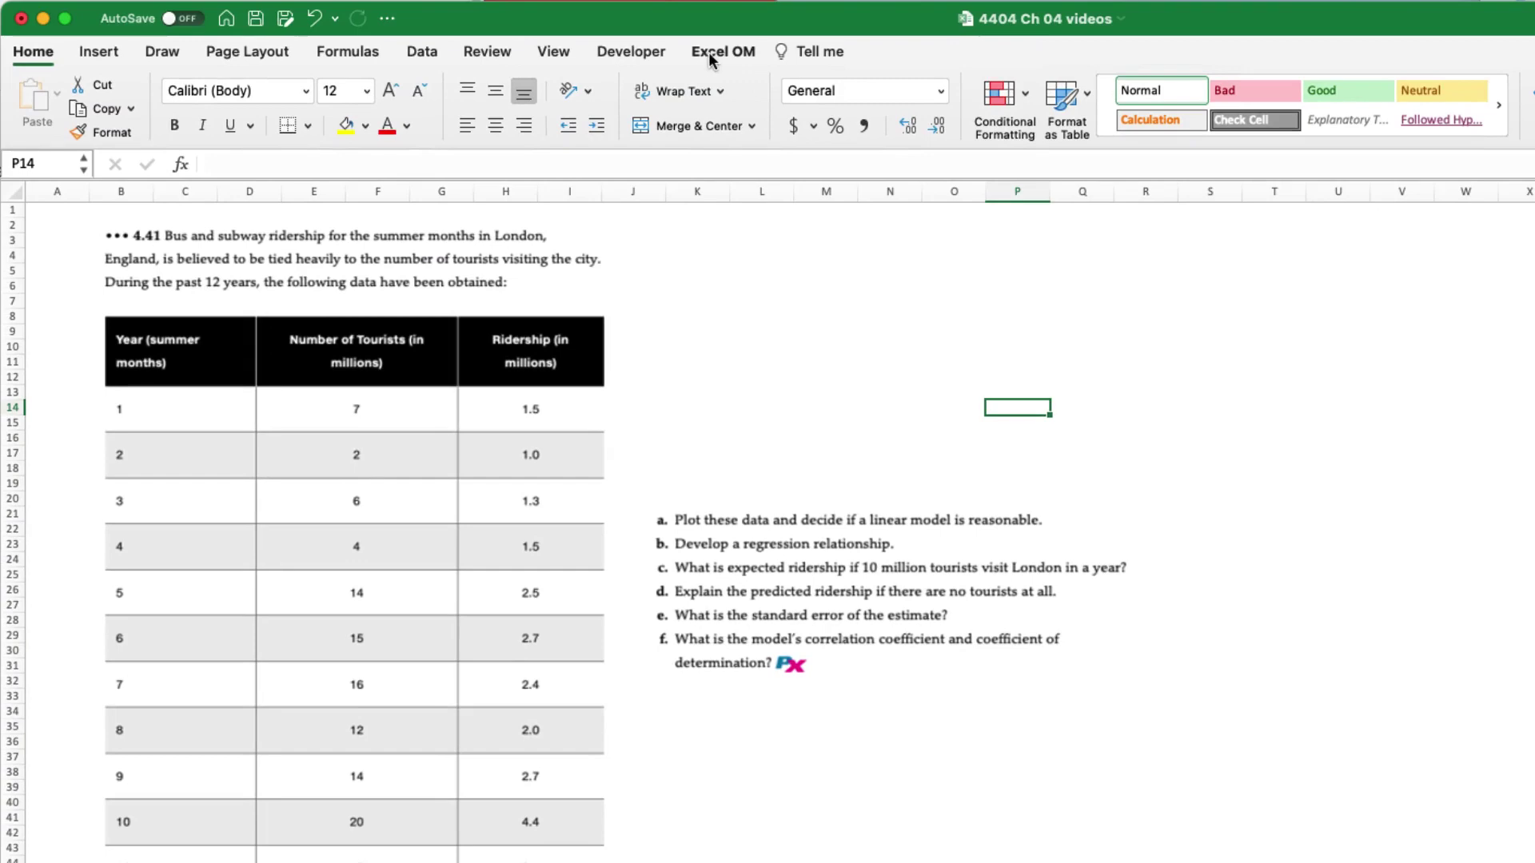
# - Create an Excel OM Regression/Trend Analysis sheet P4.41_Regression with 12 past periods named Year and a graph
pyautogui.click(710, 51)
pyautogui.click(34, 104)
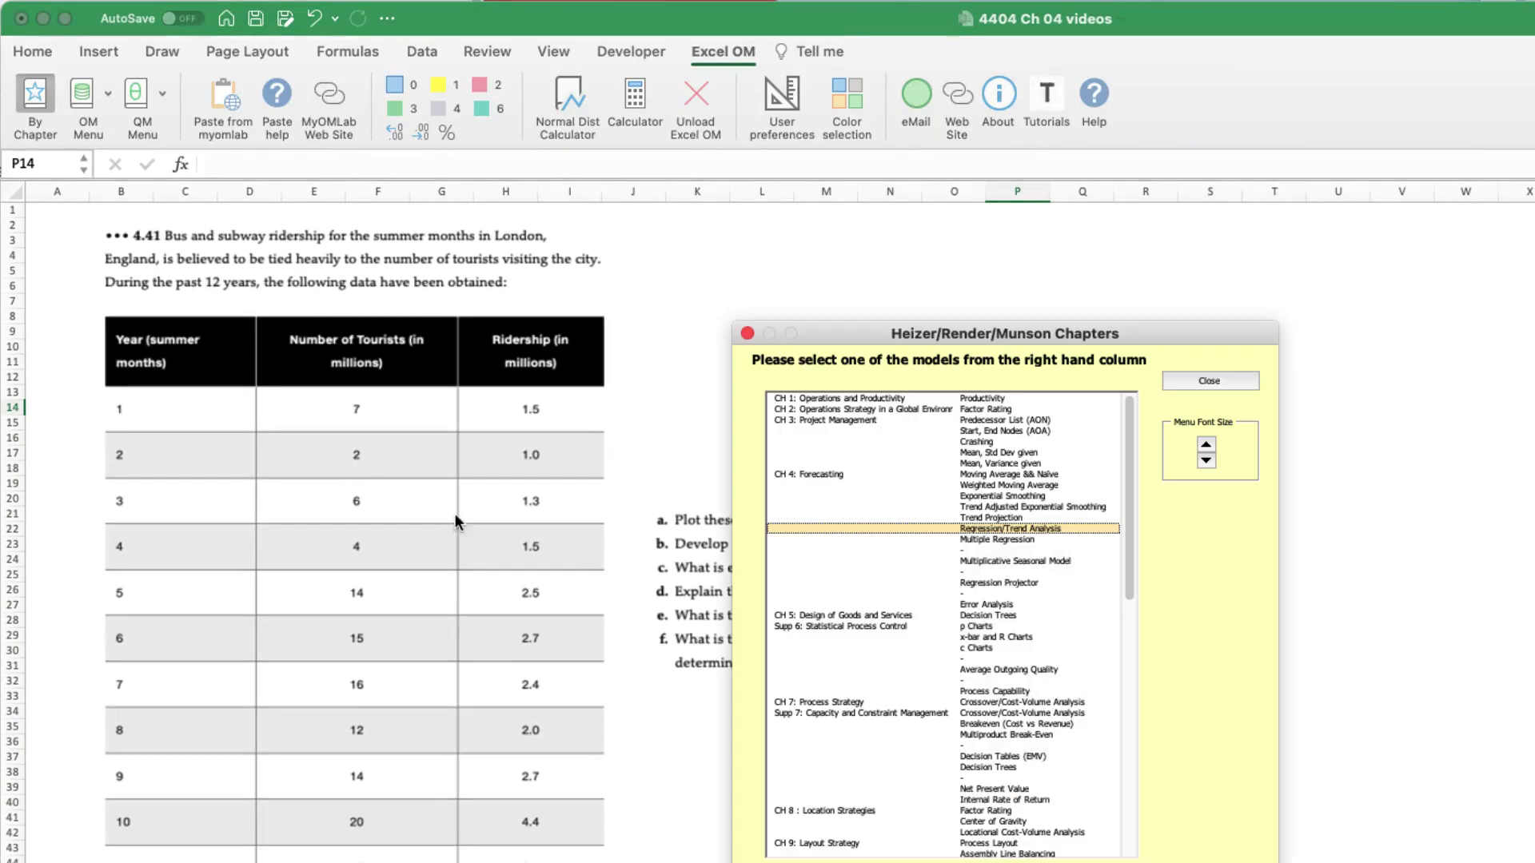
pyautogui.click(1001, 570)
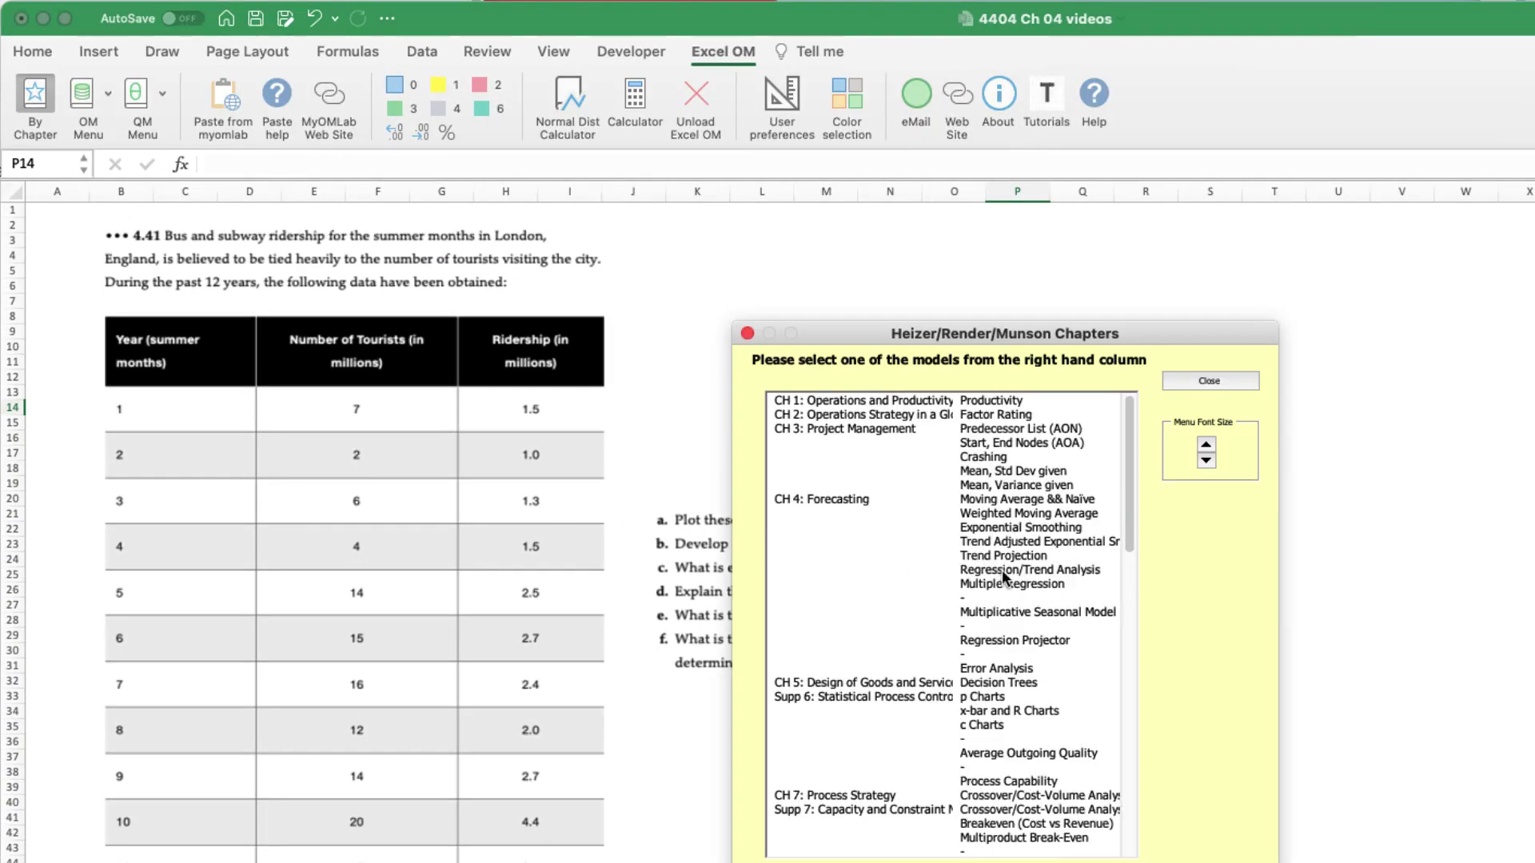
pyautogui.click(873, 511)
pyautogui.press('Tab')
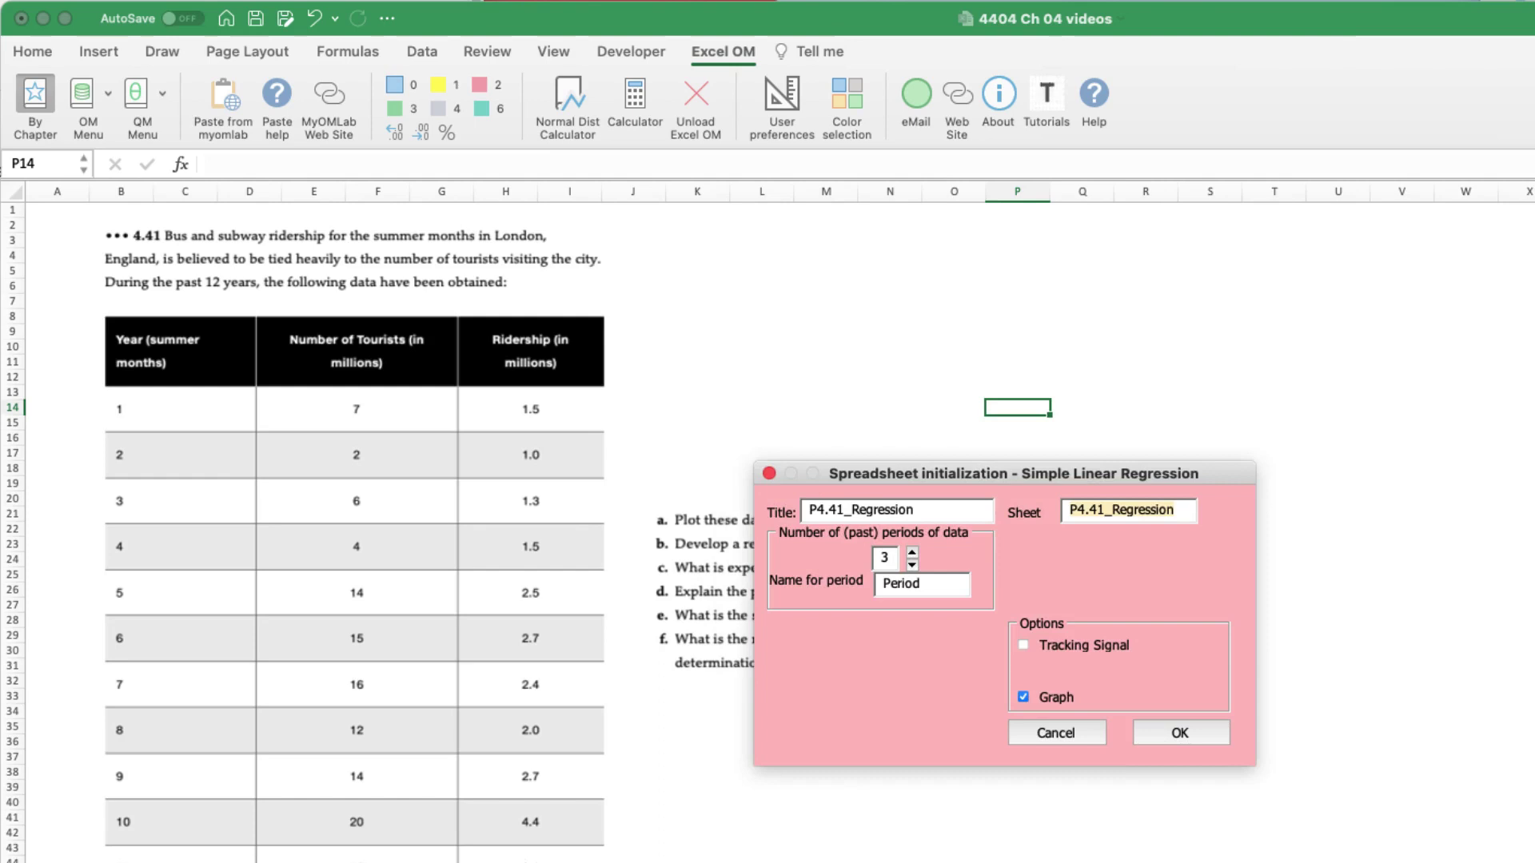
pyautogui.press('Tab')
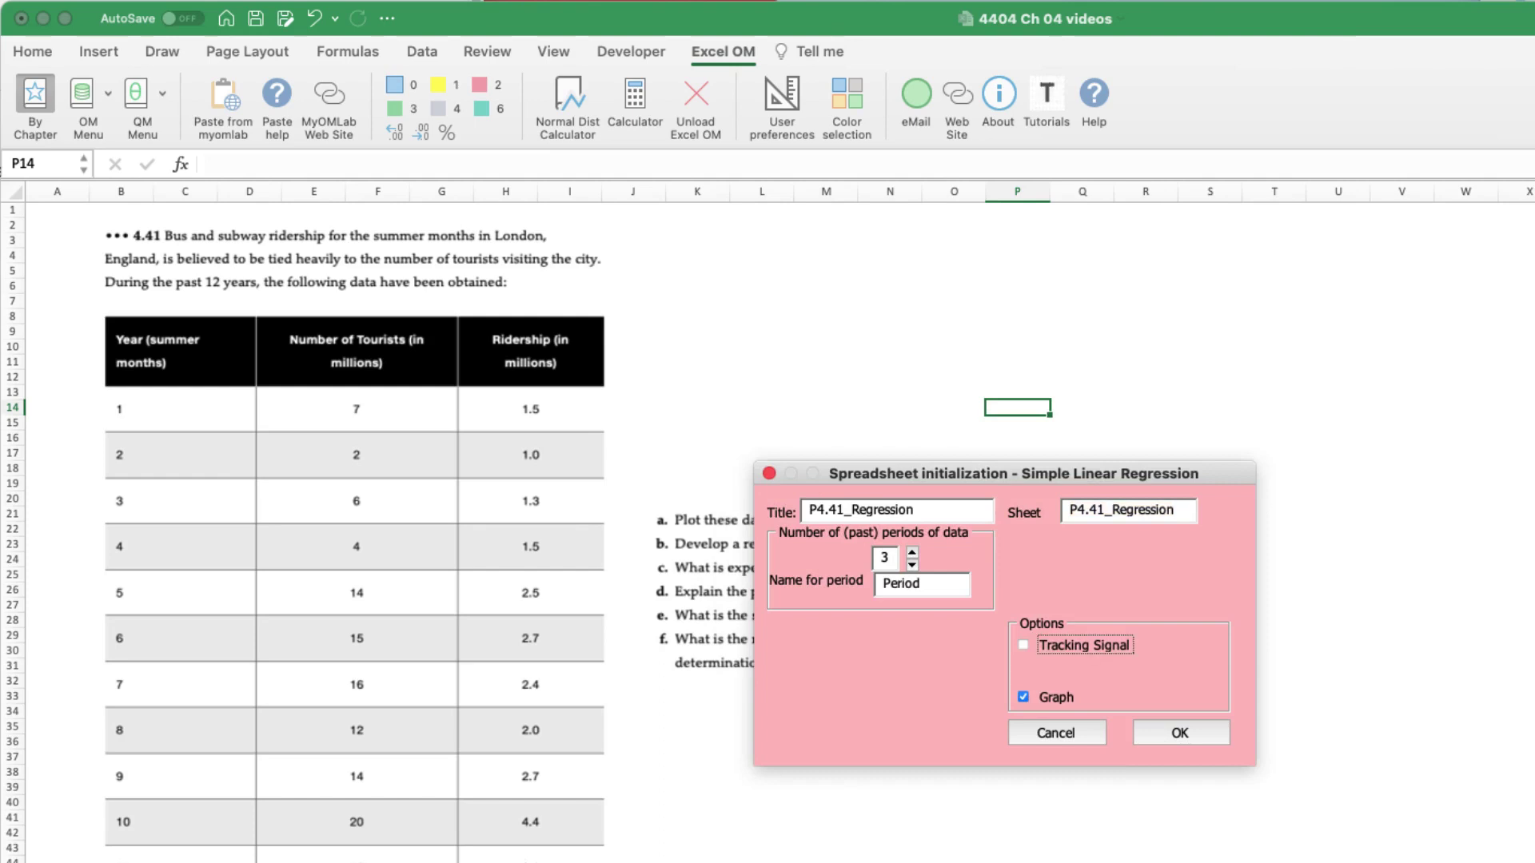
pyautogui.click(887, 558)
pyautogui.write('12')
pyautogui.press('Tab')
pyautogui.write('Year')
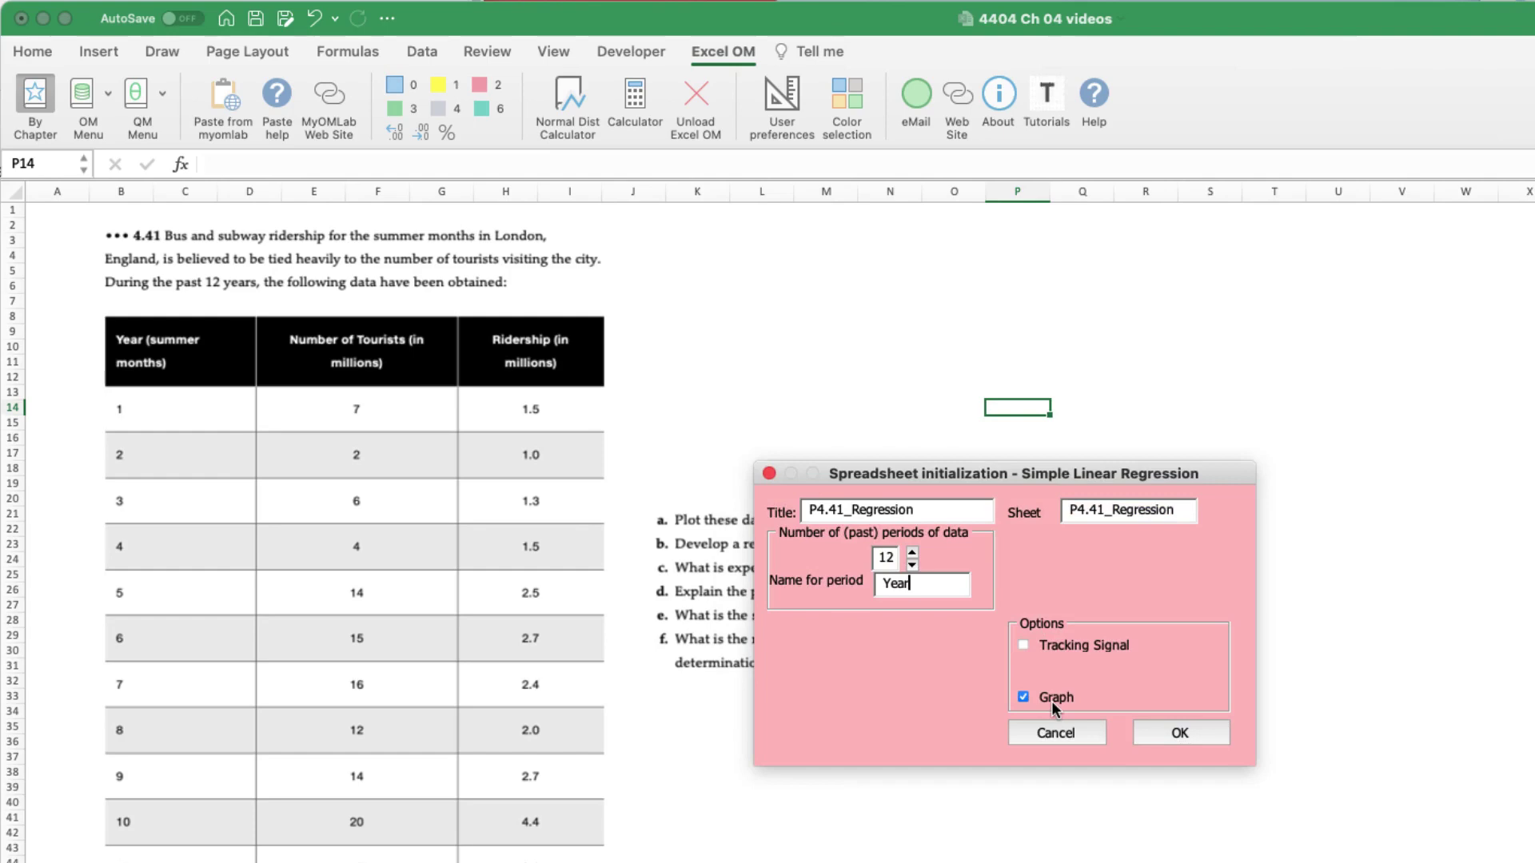
pyautogui.click(1199, 731)
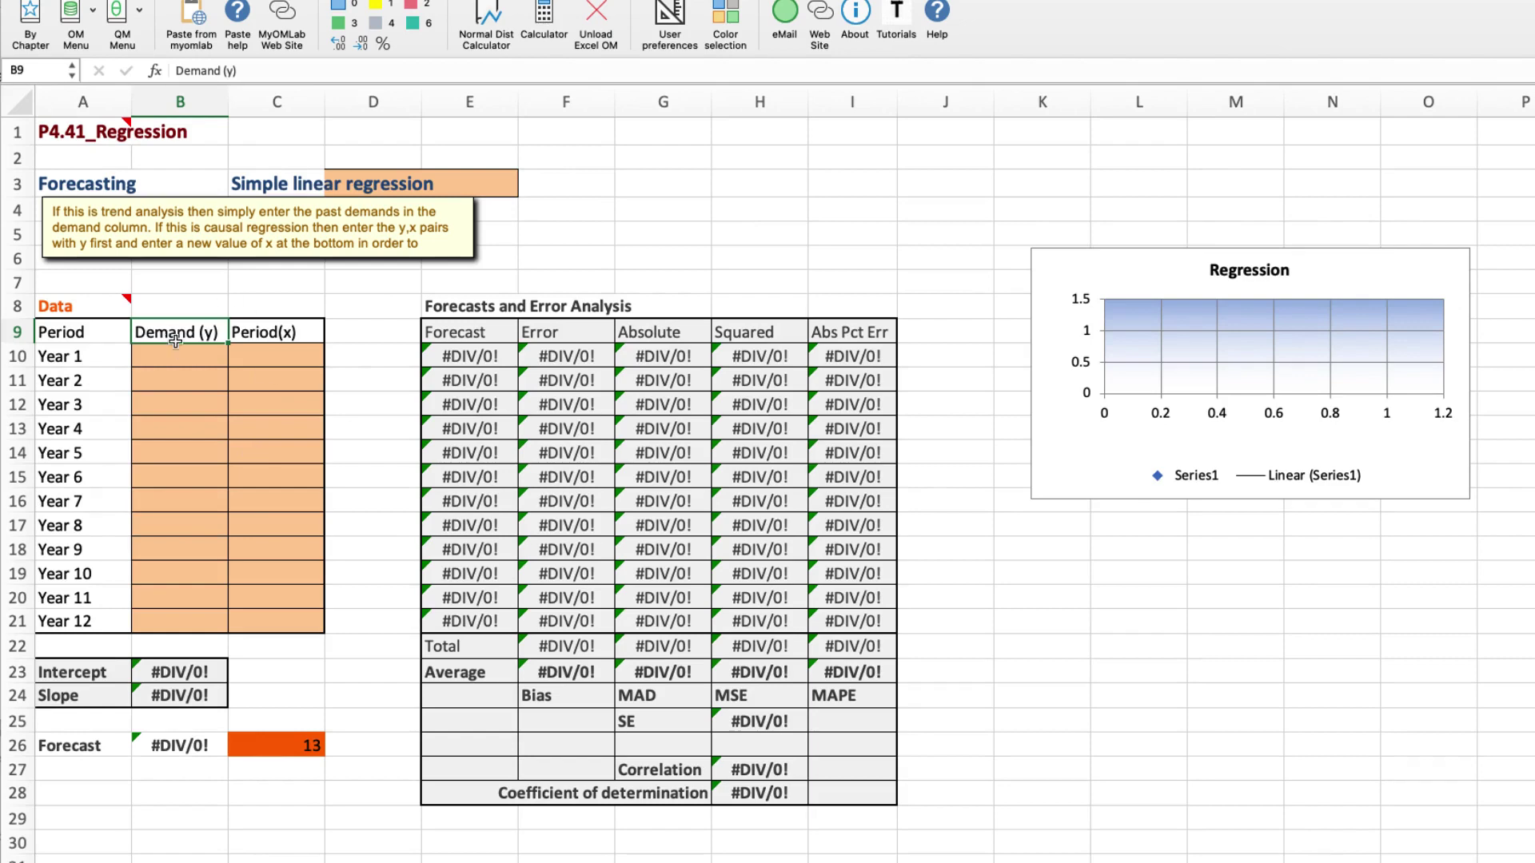
# - Label the data columns Ridership and Tourists
pyautogui.write('Ridership')
pyautogui.press('Tab')
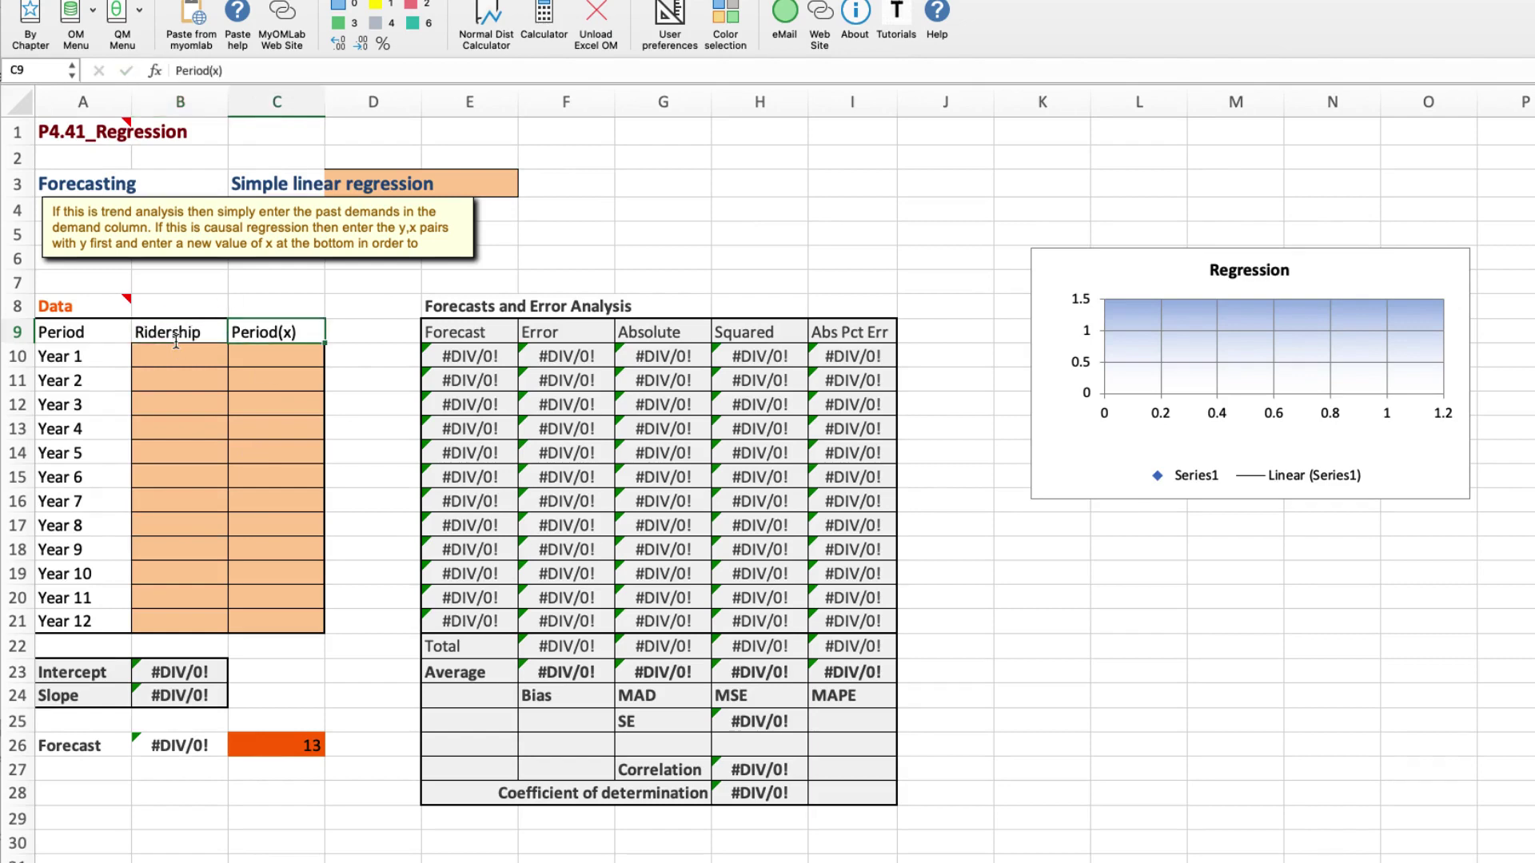
pyautogui.write('Tourists')
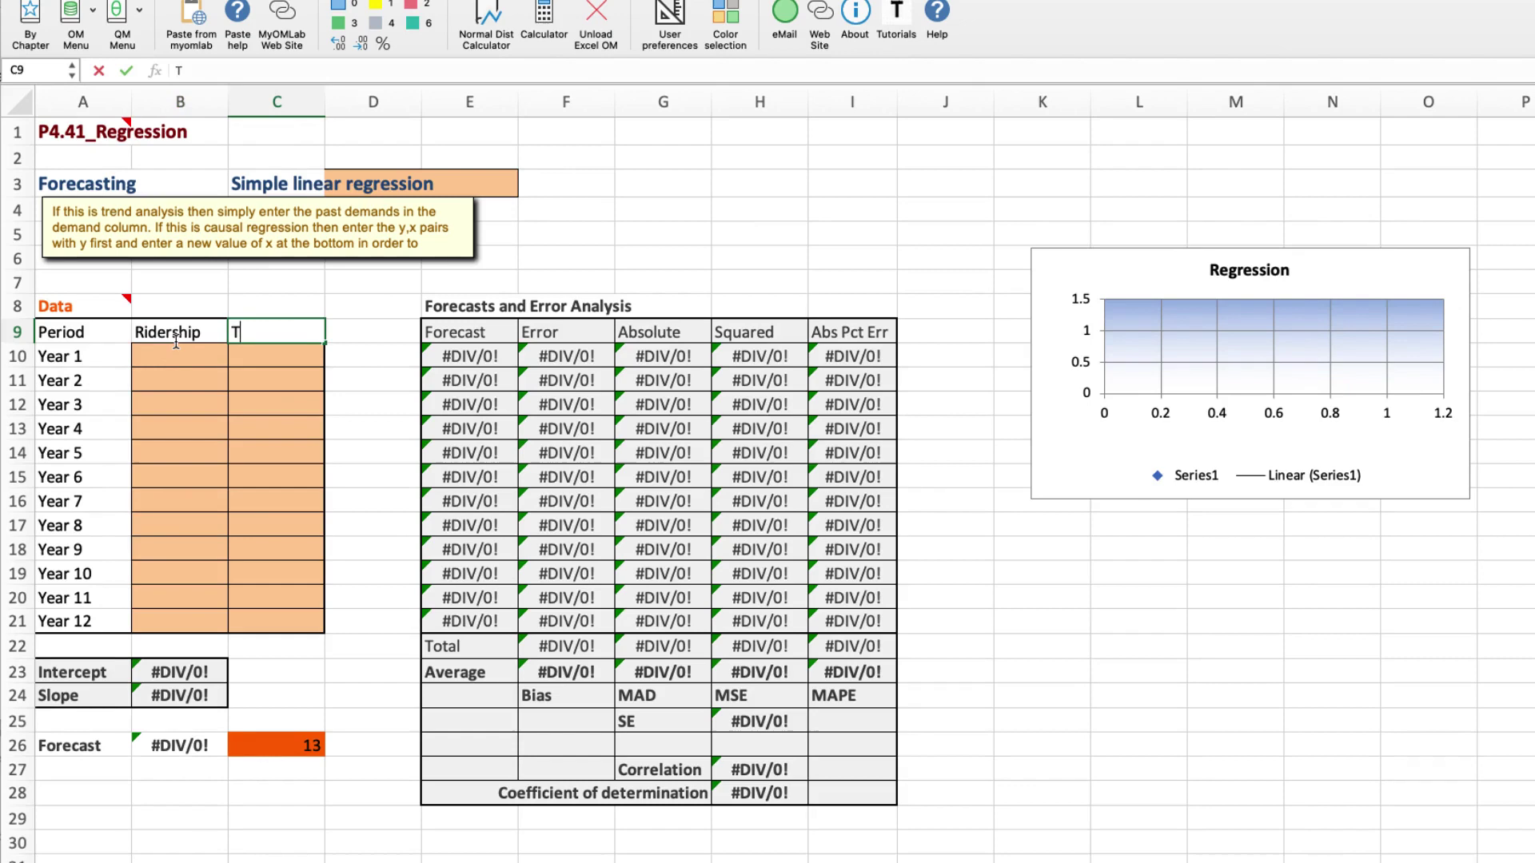
# - Paste the 12 years of ridership and tourist data into B10:C21 and enlarge the Regression chart
pyautogui.click(175, 345)
pyautogui.write('1.5\t7 1\t2 1.3\t6 1.5\t4 2.5\t14 2.7\t15 2.4\t16 2\t12 2.7\t14 4.4\t20 3.4\t15 1.7\t7')
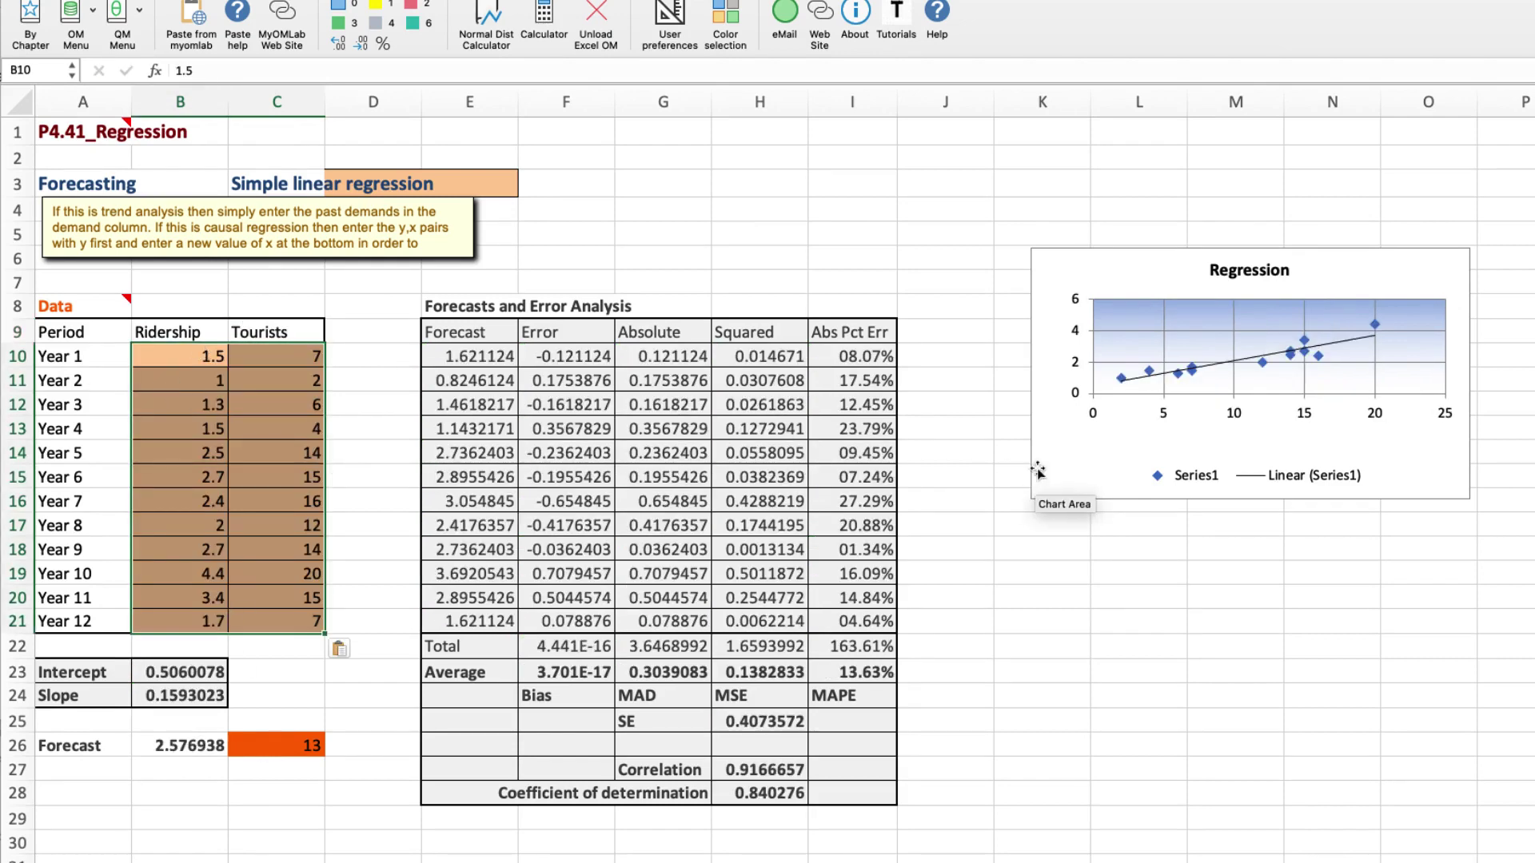
pyautogui.hotkey('ctrl', 'Down')
pyautogui.hotkey('ctrl', 'Down')
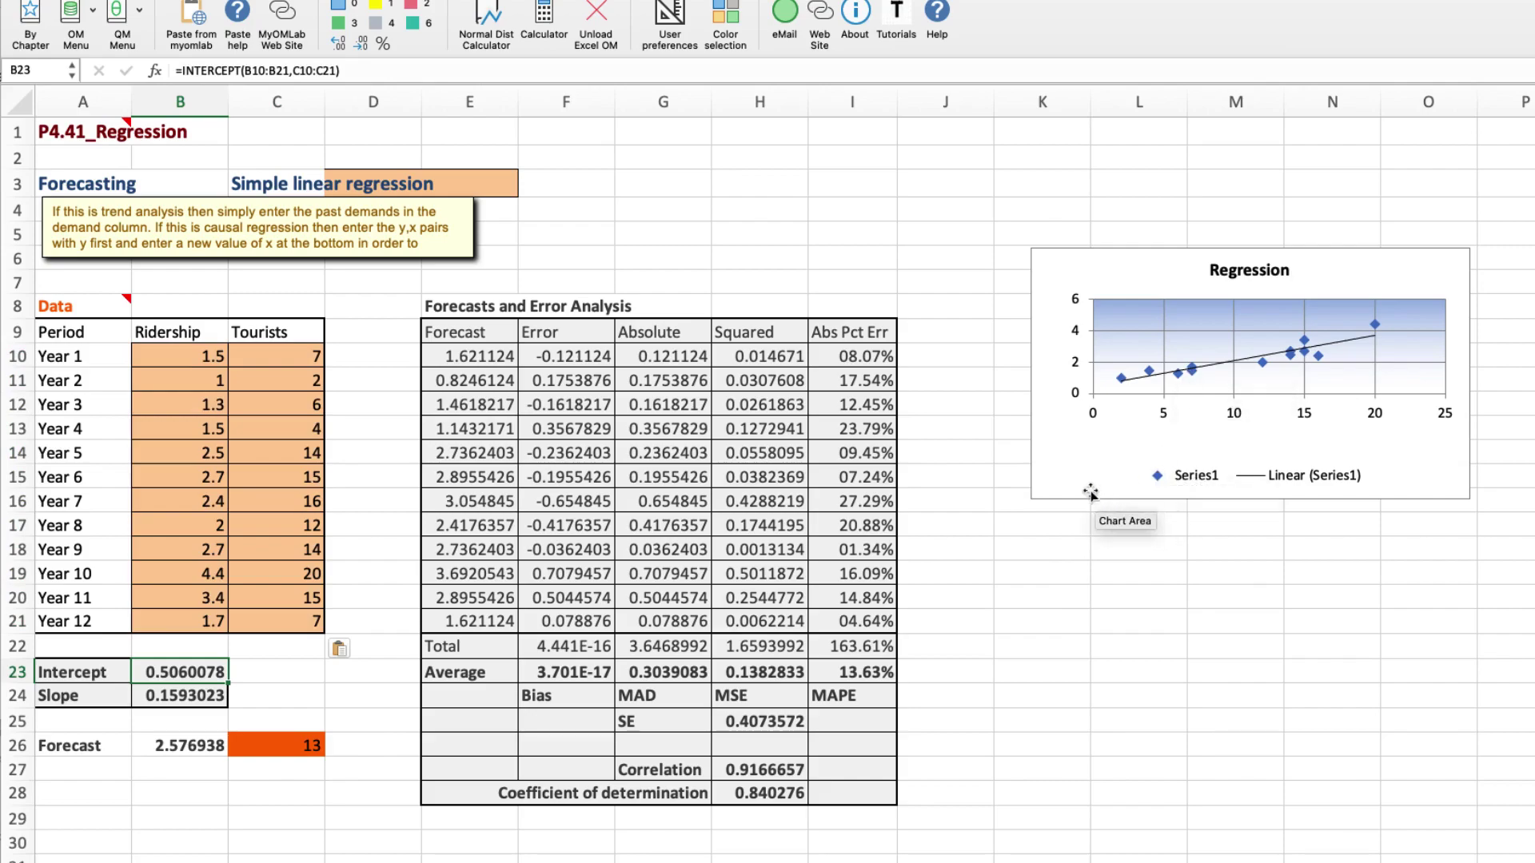
pyautogui.click(1411, 256)
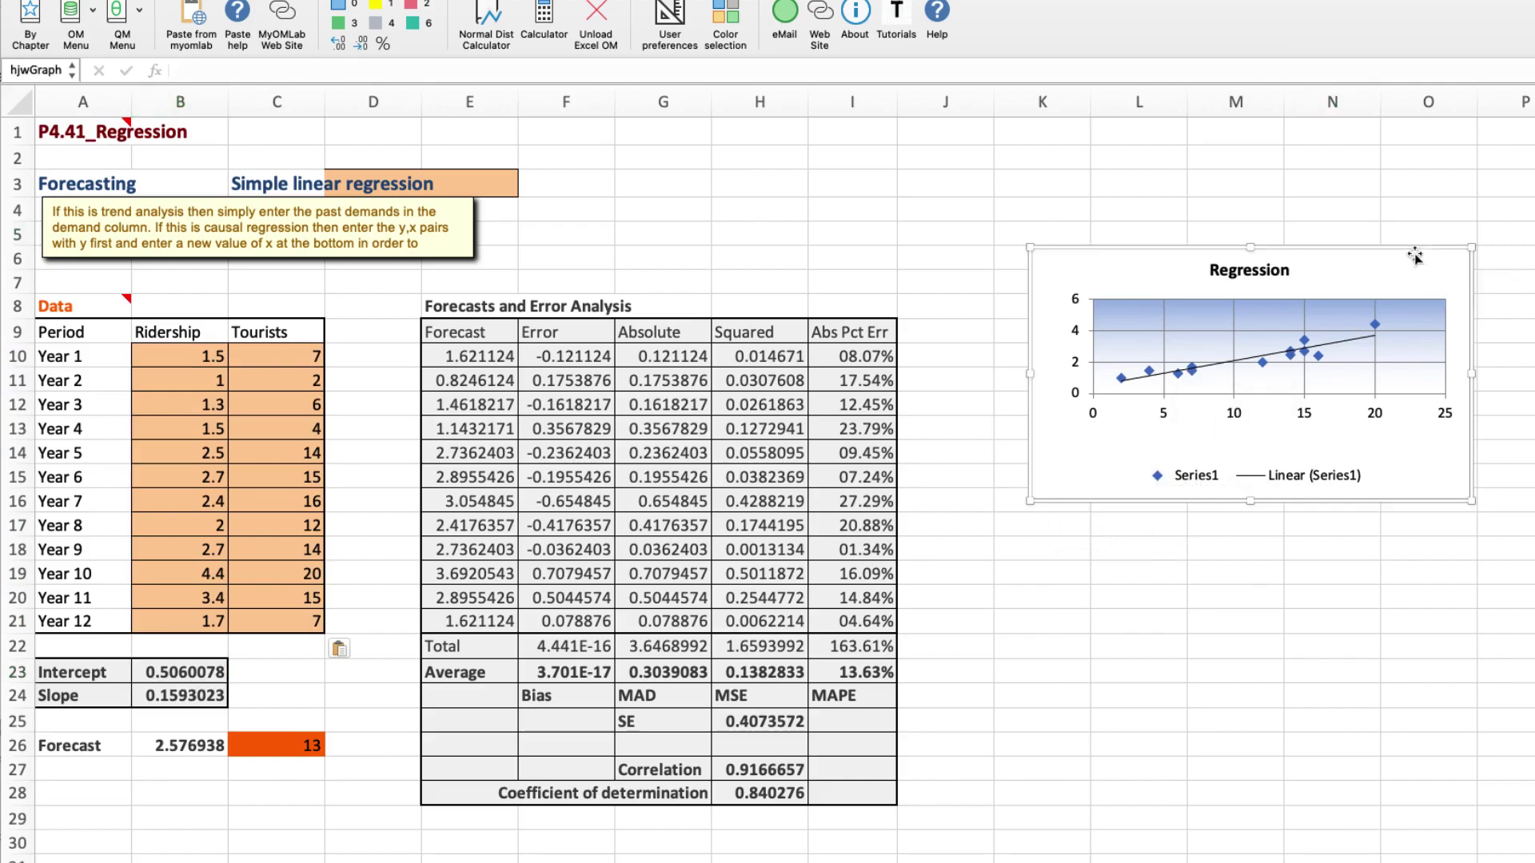
pyautogui.moveTo(1471, 249); pyautogui.dragTo(1533, 188)
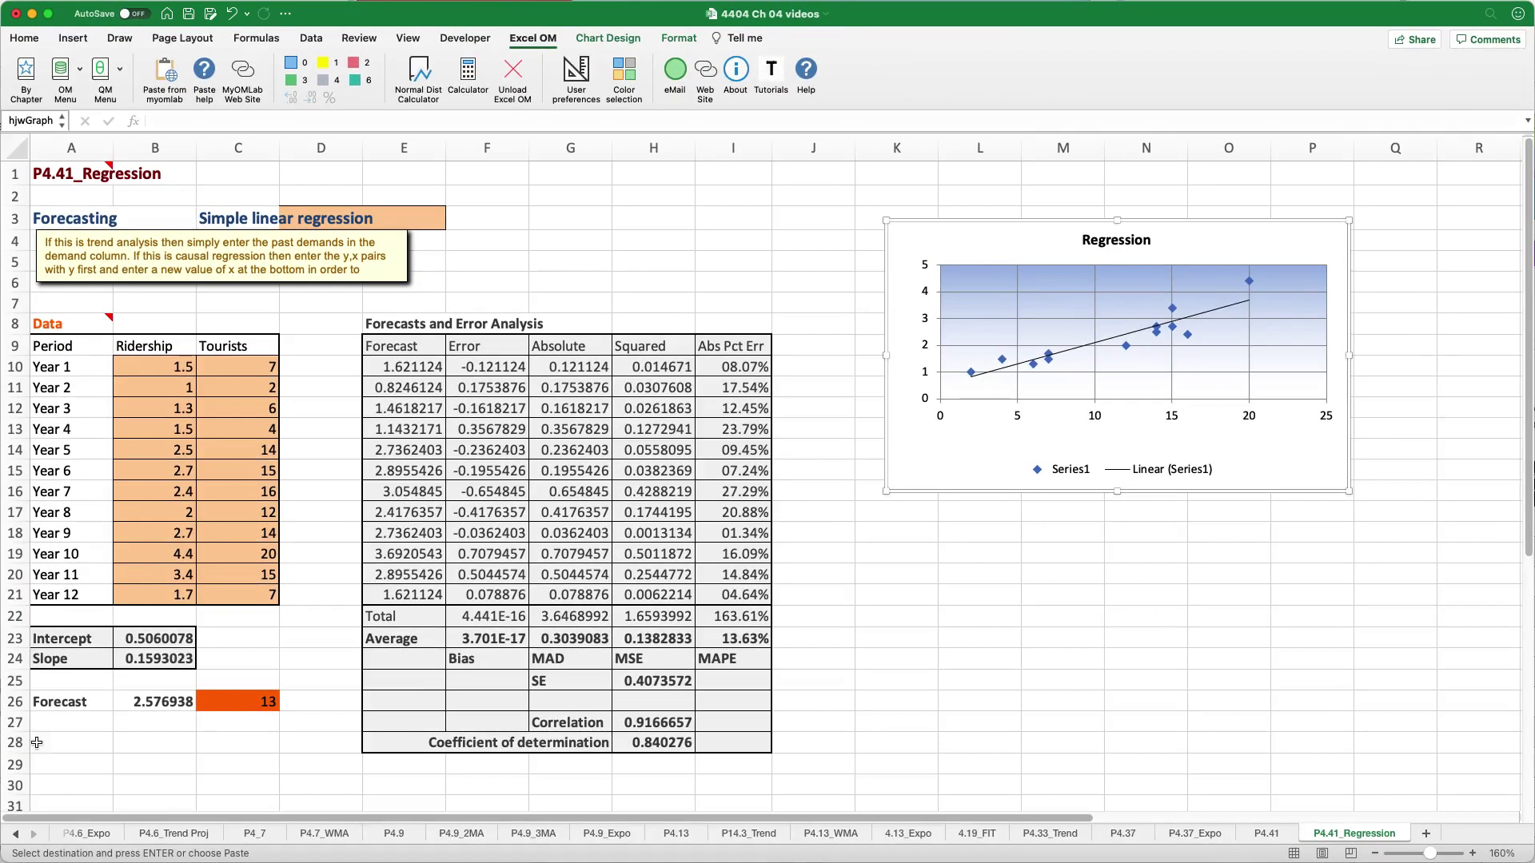
# - Deselect the enlarged Regression chart showing its linear trendline
pyautogui.press('Escape')
# - Write 'y = a + bx' in A29 and label the intercept 'a' and the slope 'b'
pyautogui.click(63, 761)
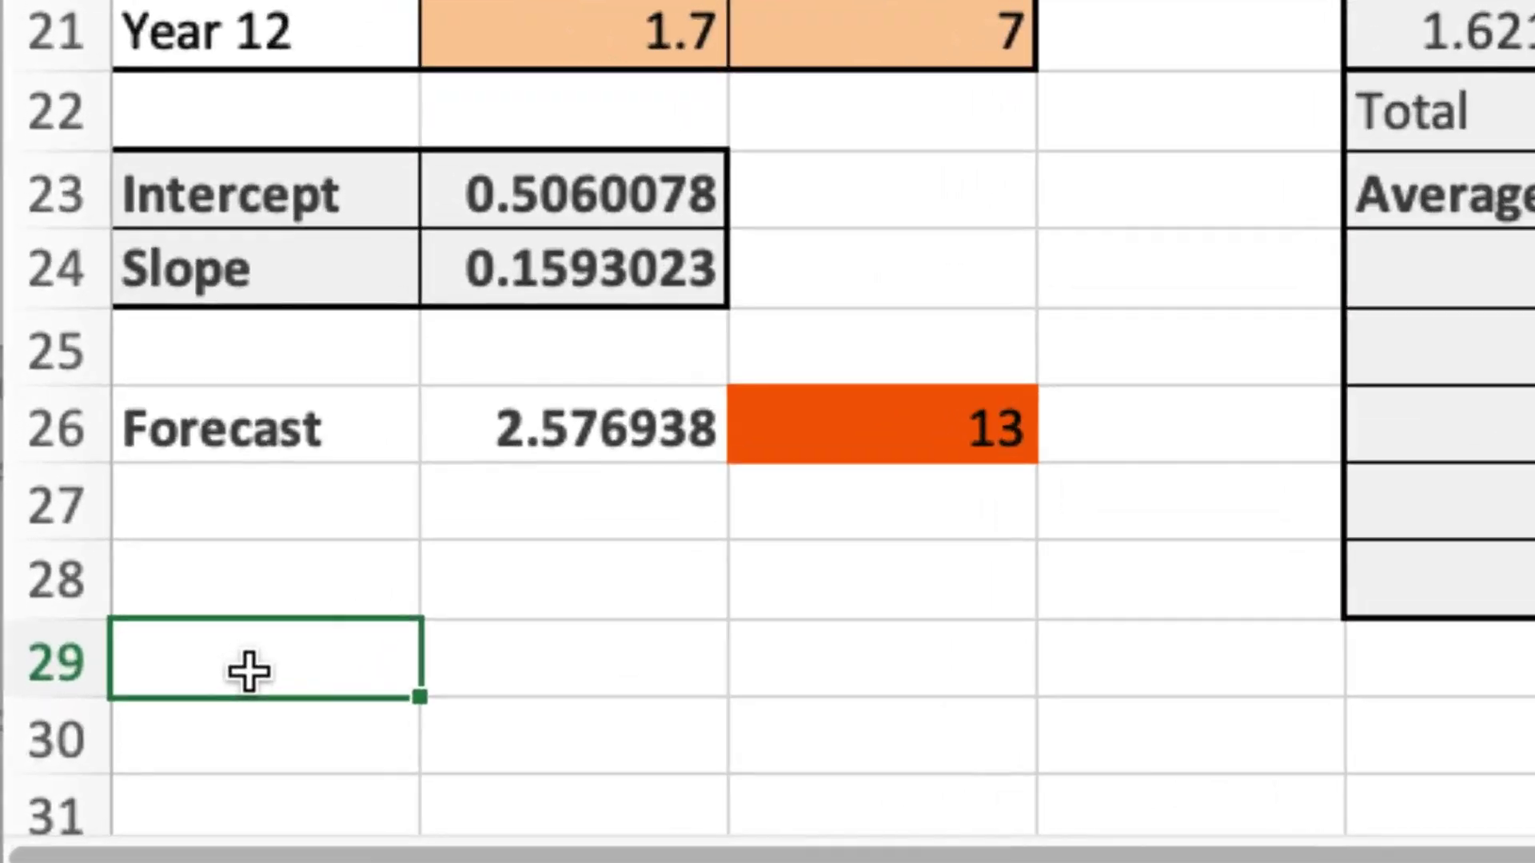
pyautogui.write('y = a + bx')
pyautogui.doubleClick(880, 204)
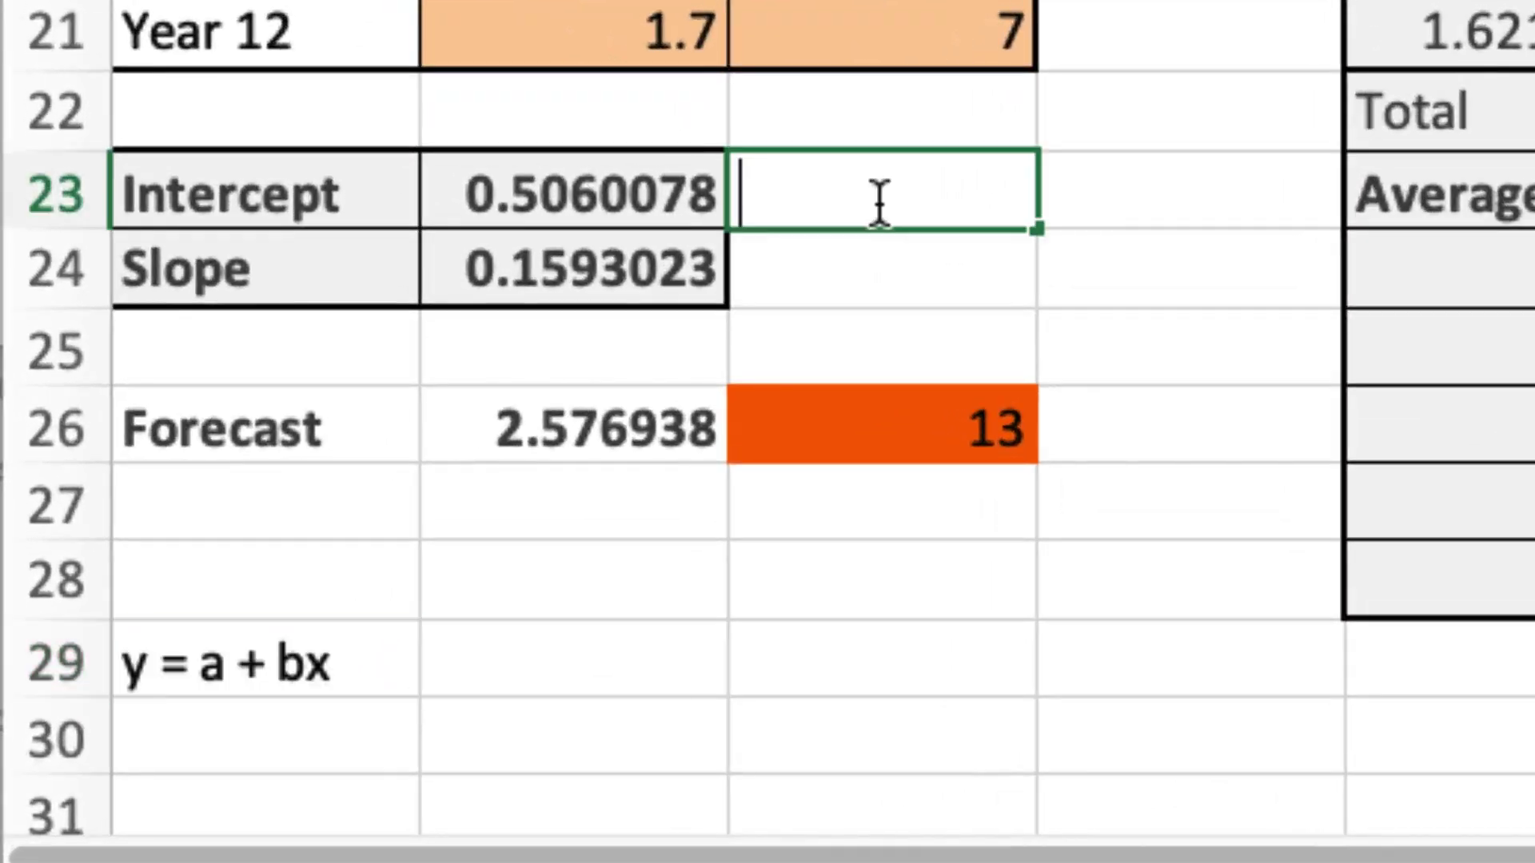
pyautogui.write('a')
pyautogui.press('Return')
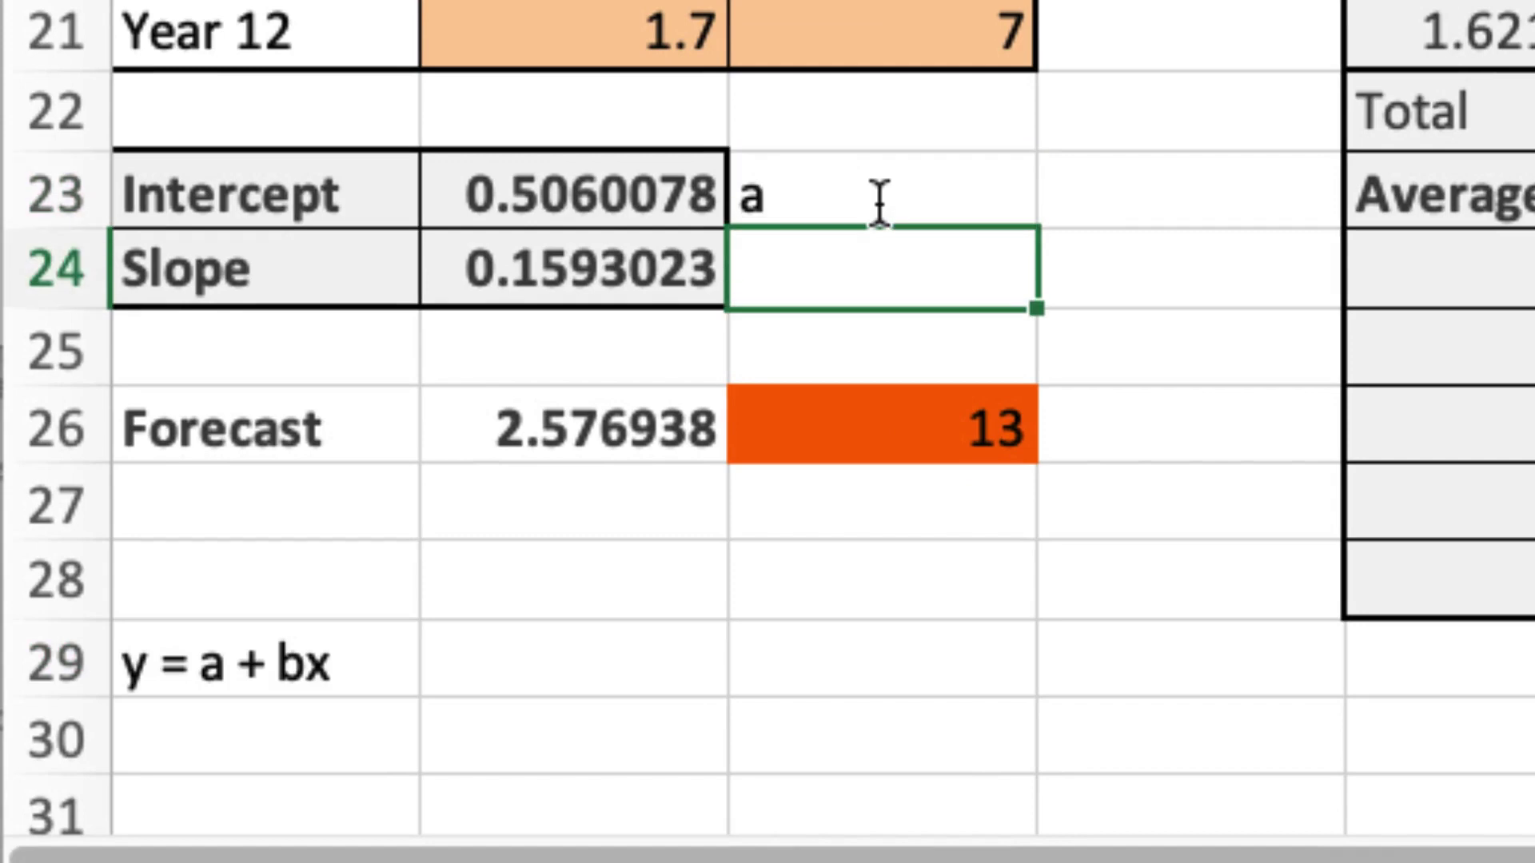
pyautogui.write('b')
pyautogui.press('Return')
pyautogui.press('Return')
pyautogui.press('Down')
pyautogui.press('Down')
pyautogui.press('Down')
pyautogui.press('Down')
# - Enter the fitted equation 'y = 0.506 + 0.1593x' in A30 and select A29:B30 for shading
pyautogui.press('Left')
pyautogui.press('Left')
pyautogui.write('y = 0.5')
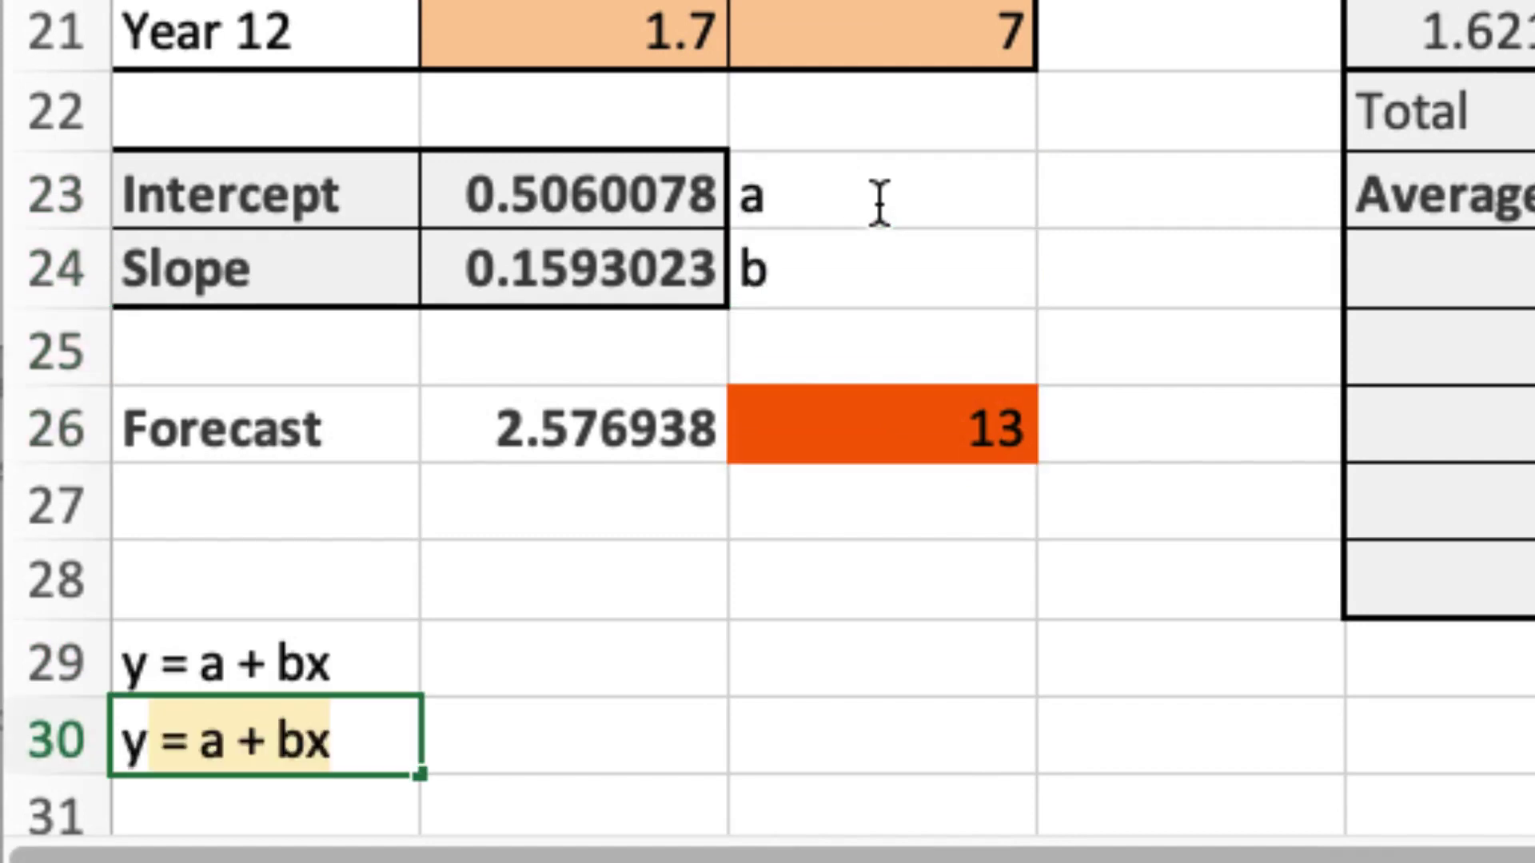
pyautogui.write('06')
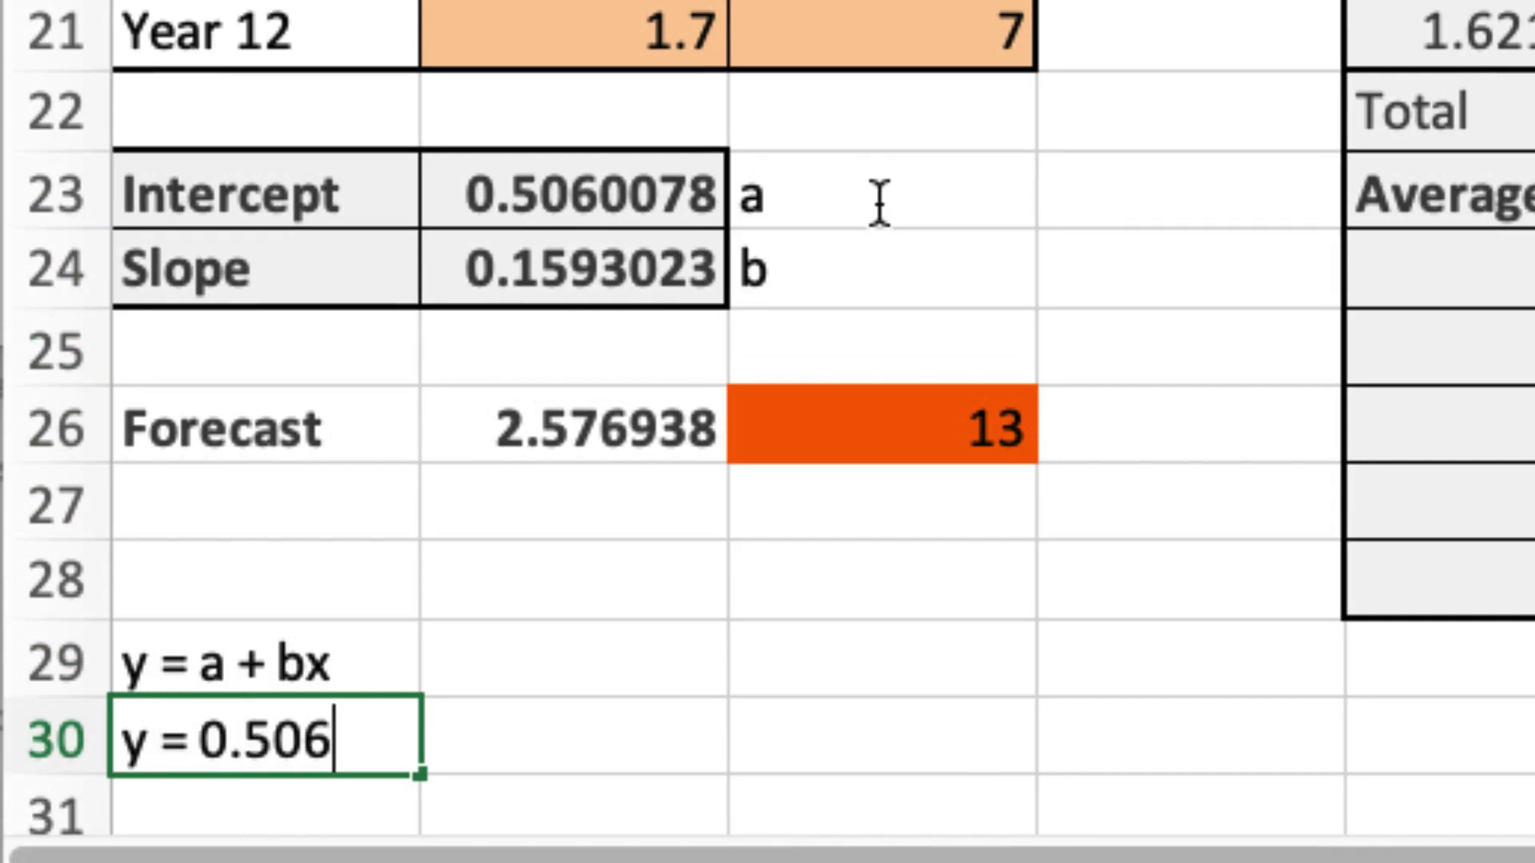
pyautogui.write(' + 0.1593')
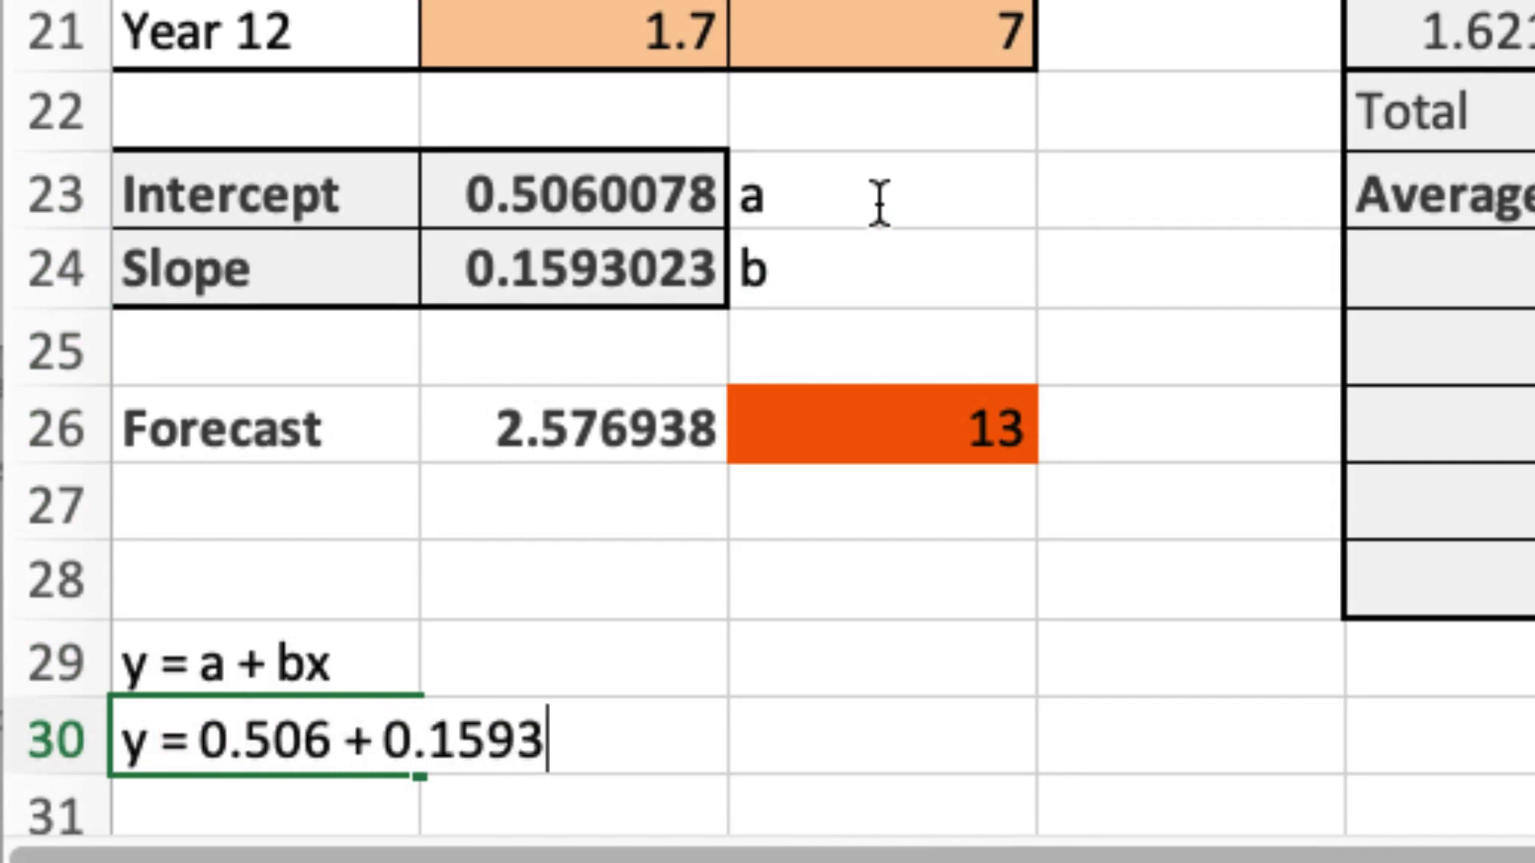
pyautogui.write('x')
pyautogui.moveTo(264, 664); pyautogui.dragTo(565, 727)
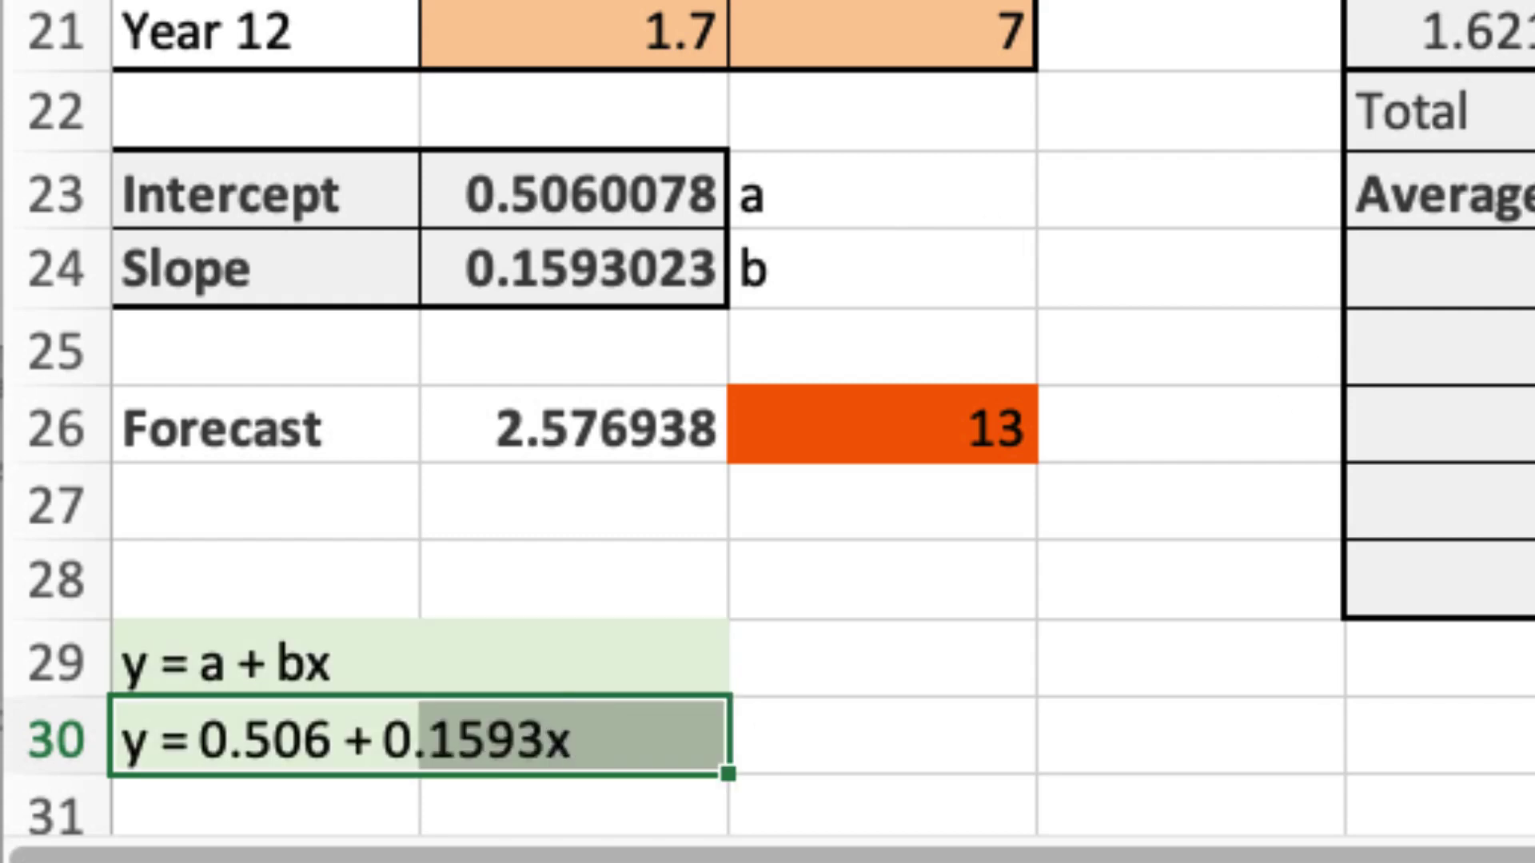
pyautogui.click(908, 428)
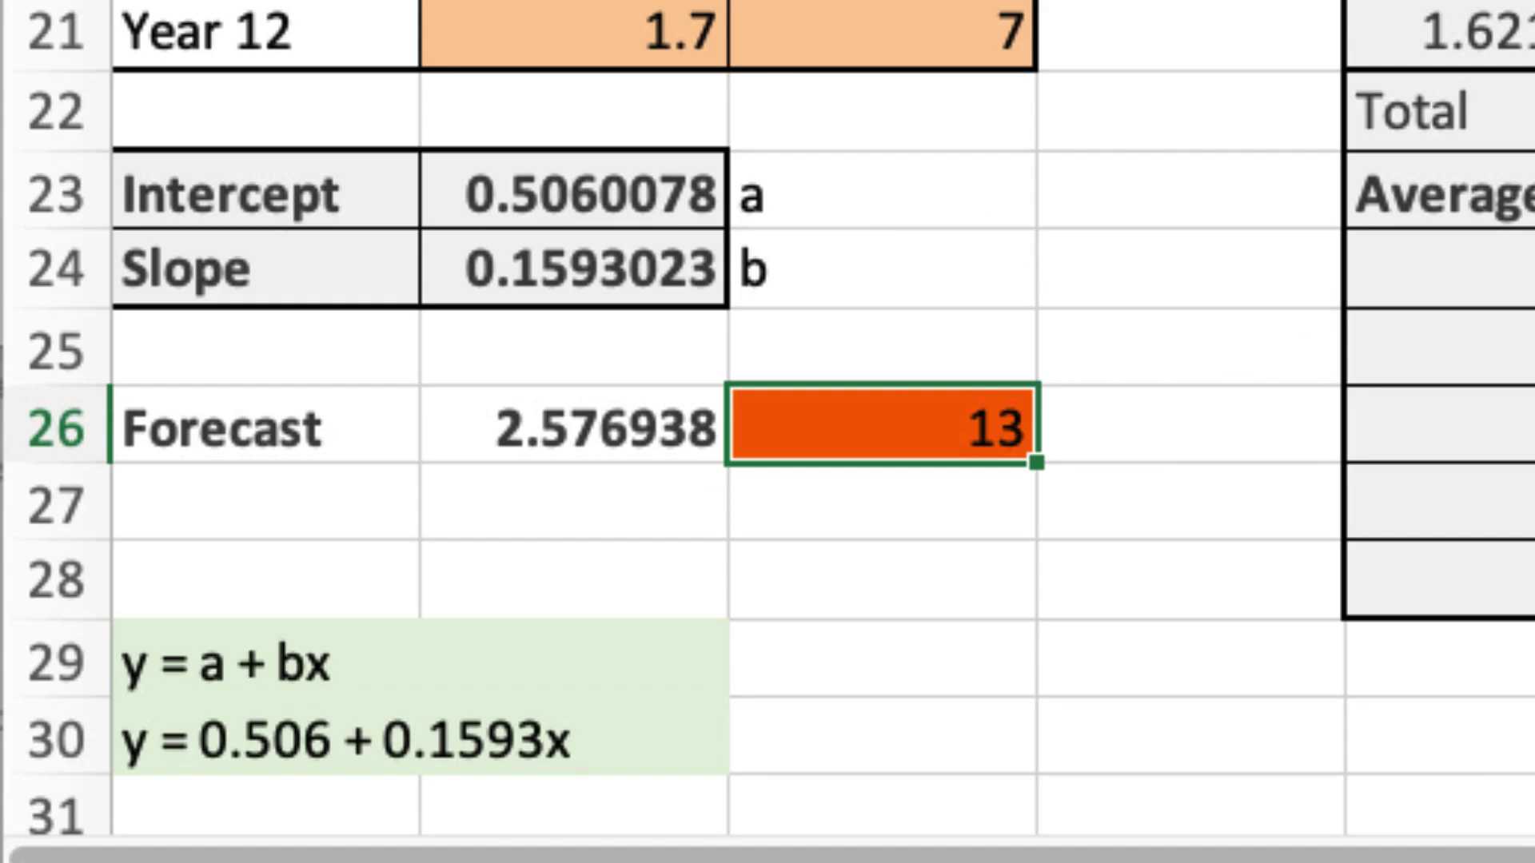
# - Forecast ridership for 10 million tourists, giving about 2.099 million riders
pyautogui.write('10')
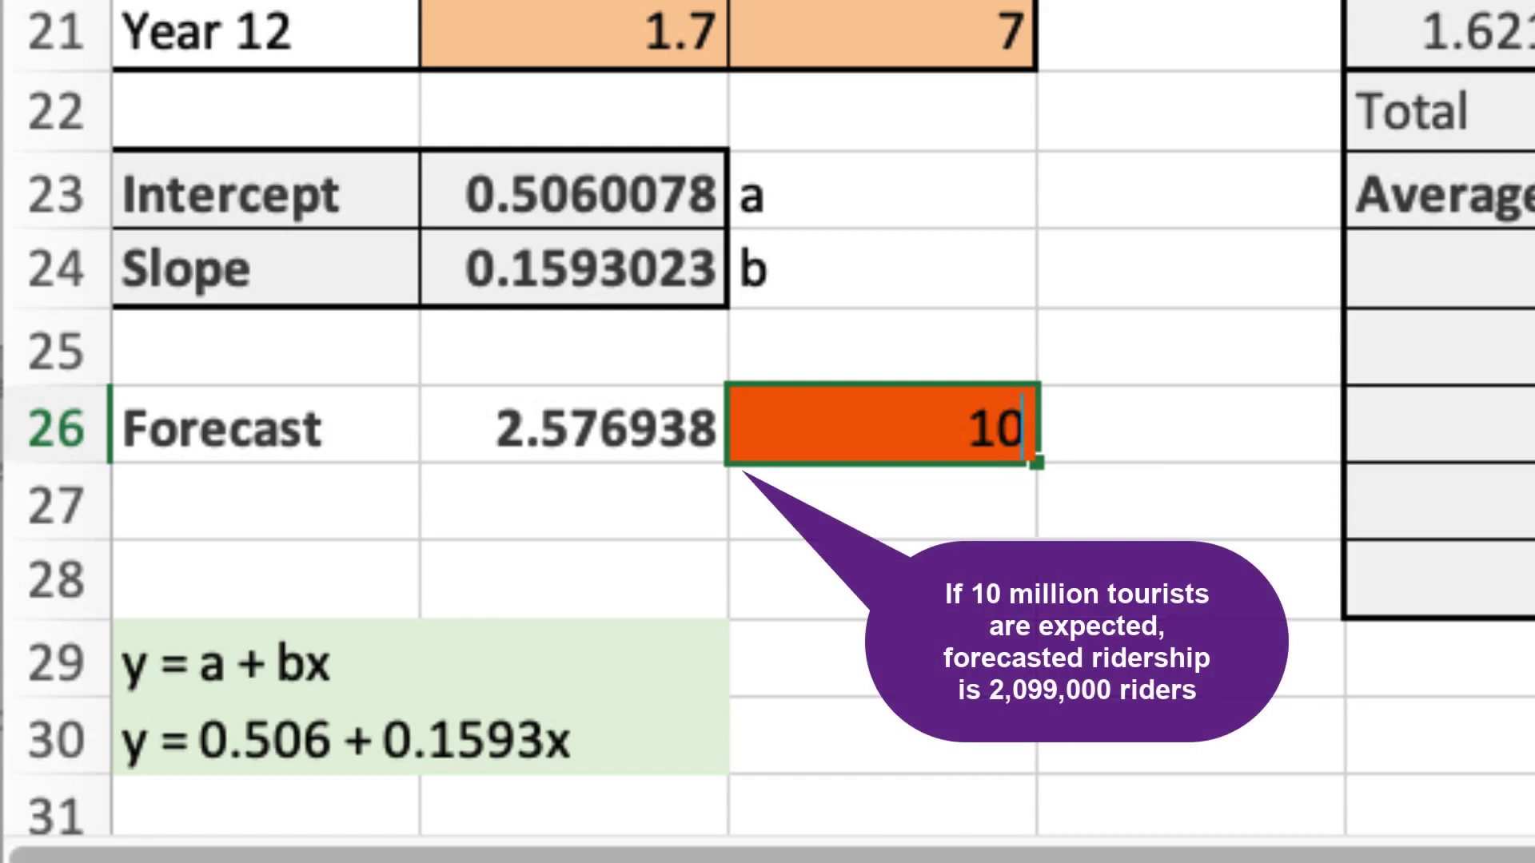
pyautogui.press('Return')
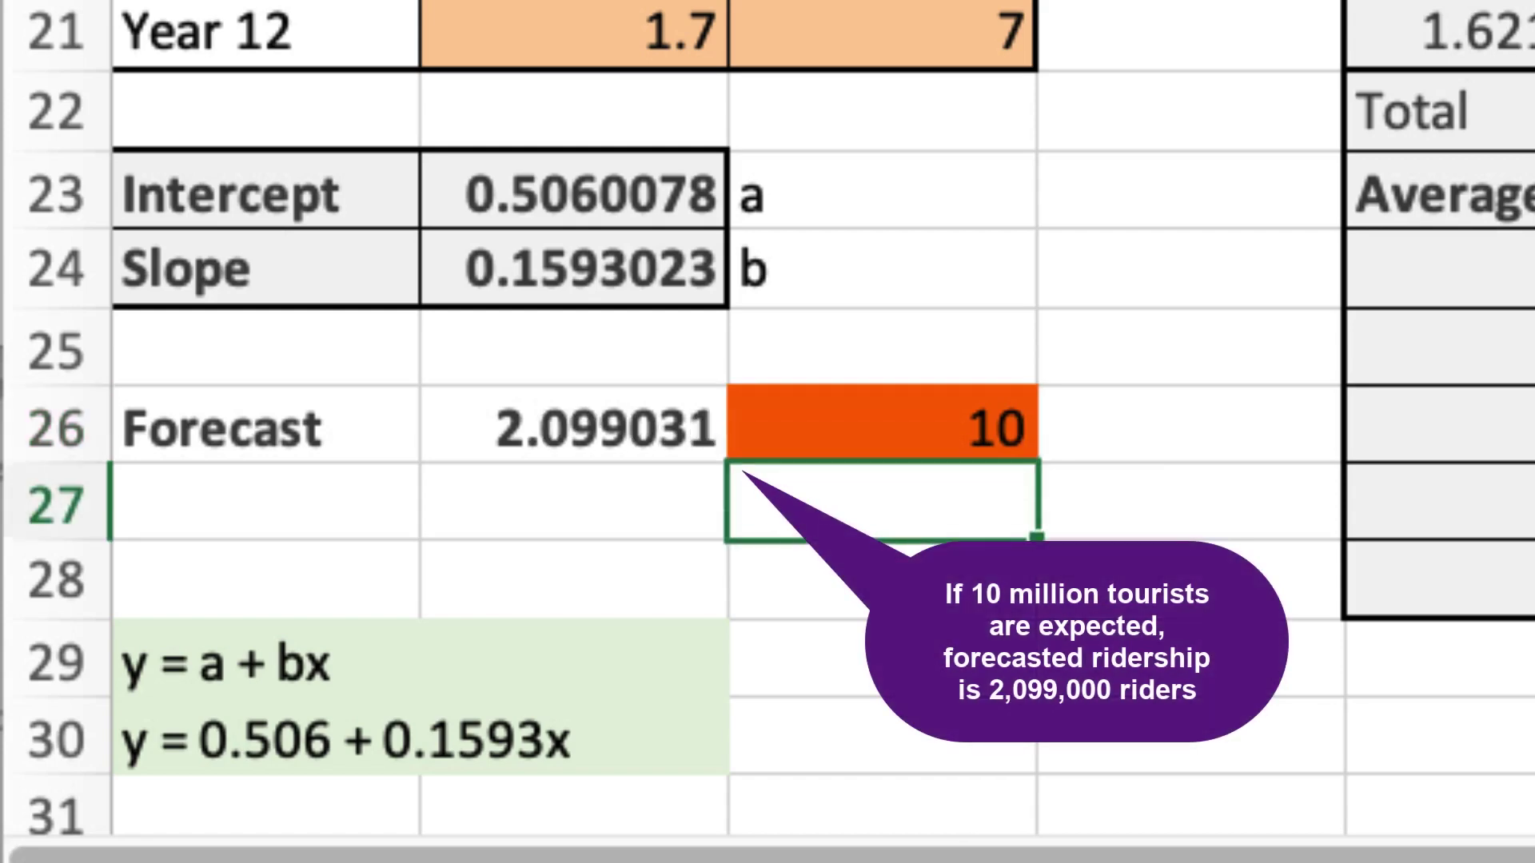
pyautogui.click(602, 479)
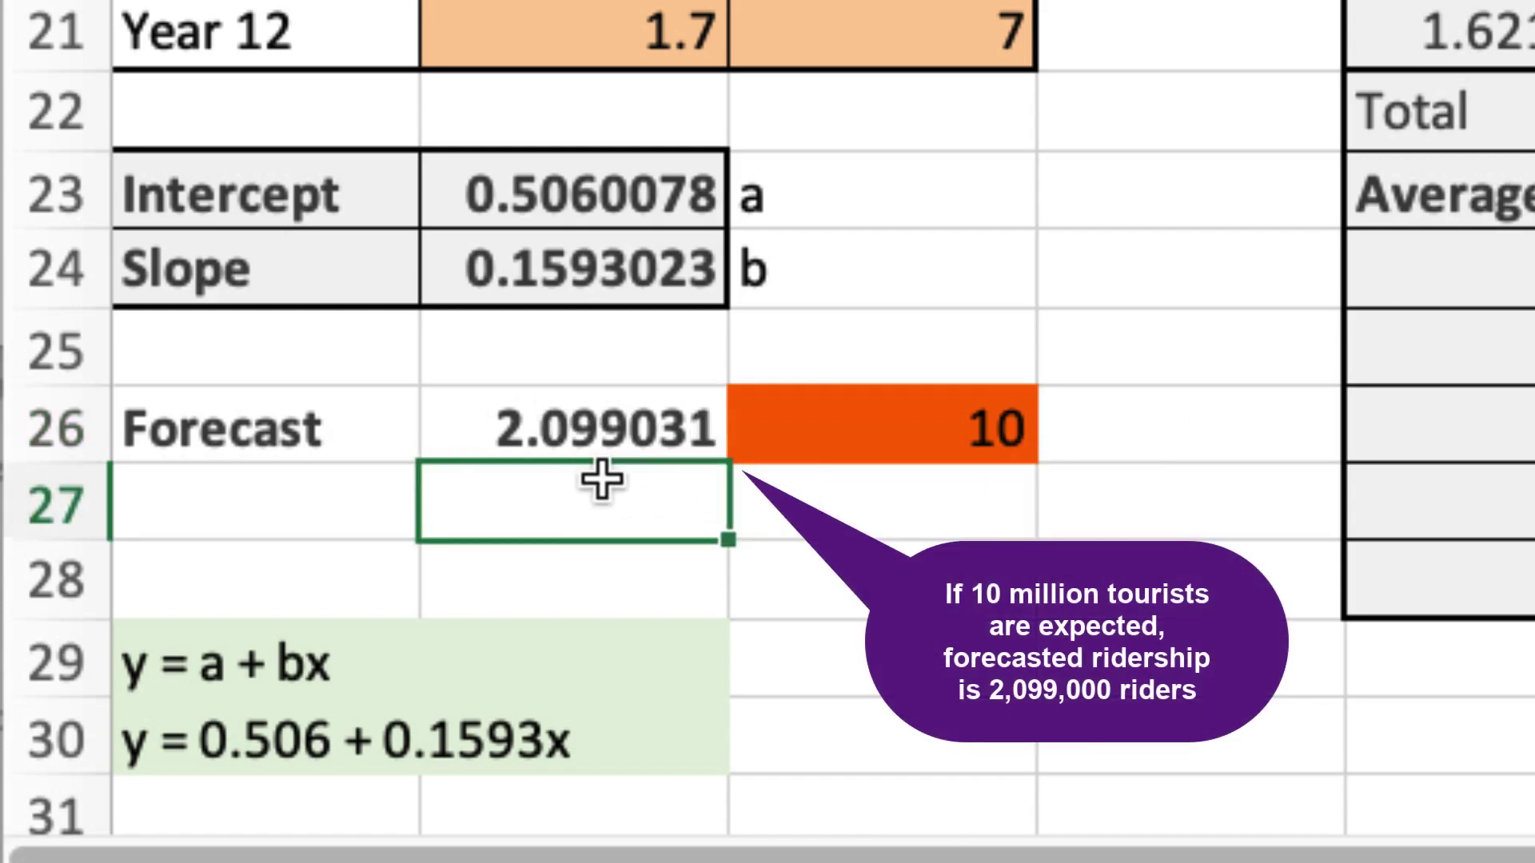
# - Set the tourist input to 0 to show the intercept forecast of 0.5060078
pyautogui.click(927, 429)
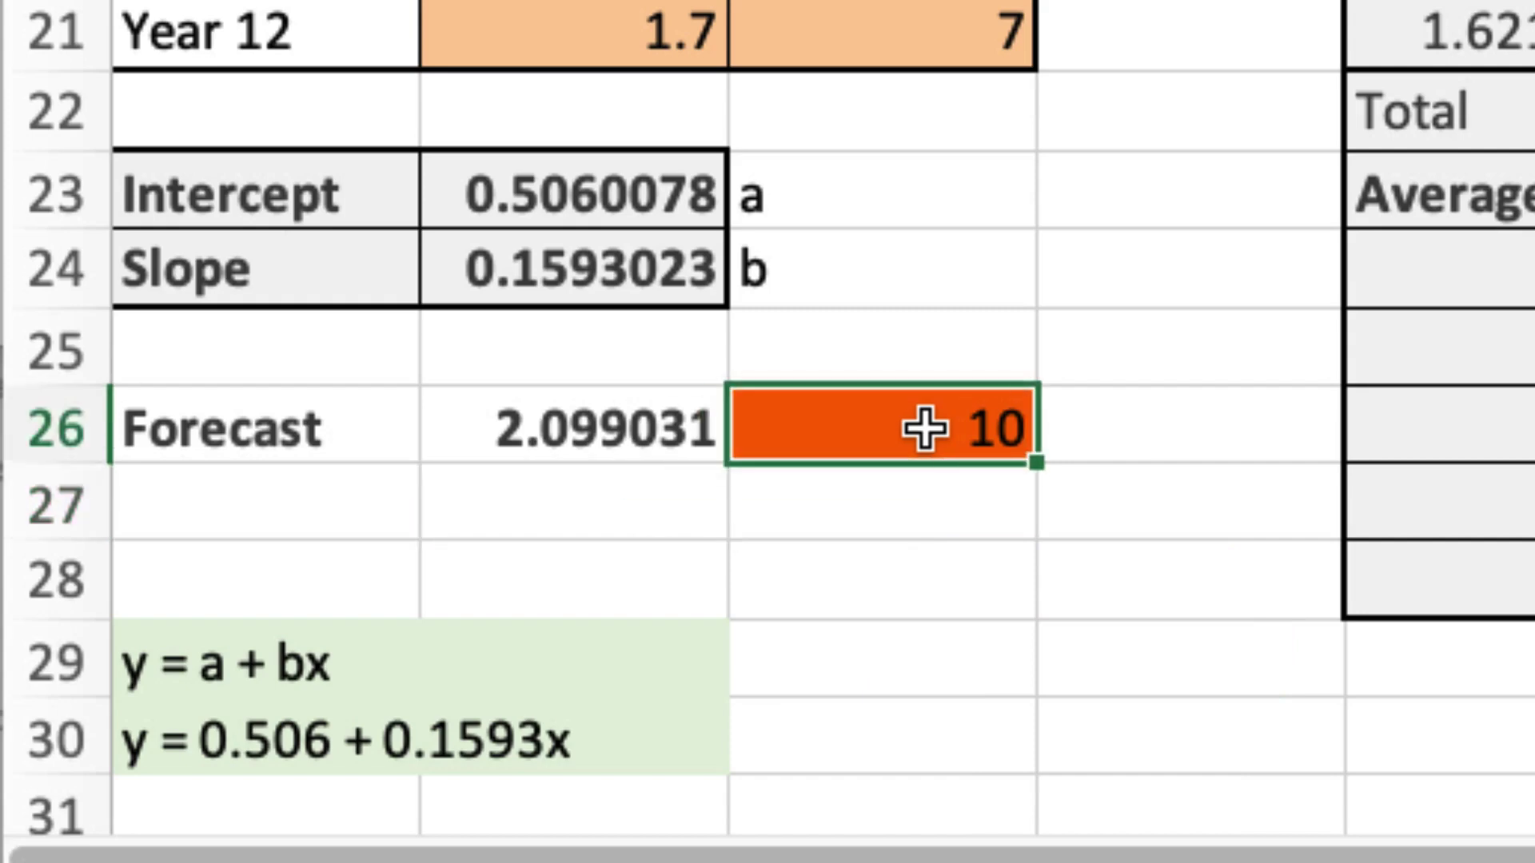
pyautogui.write('0')
pyautogui.press('Return')
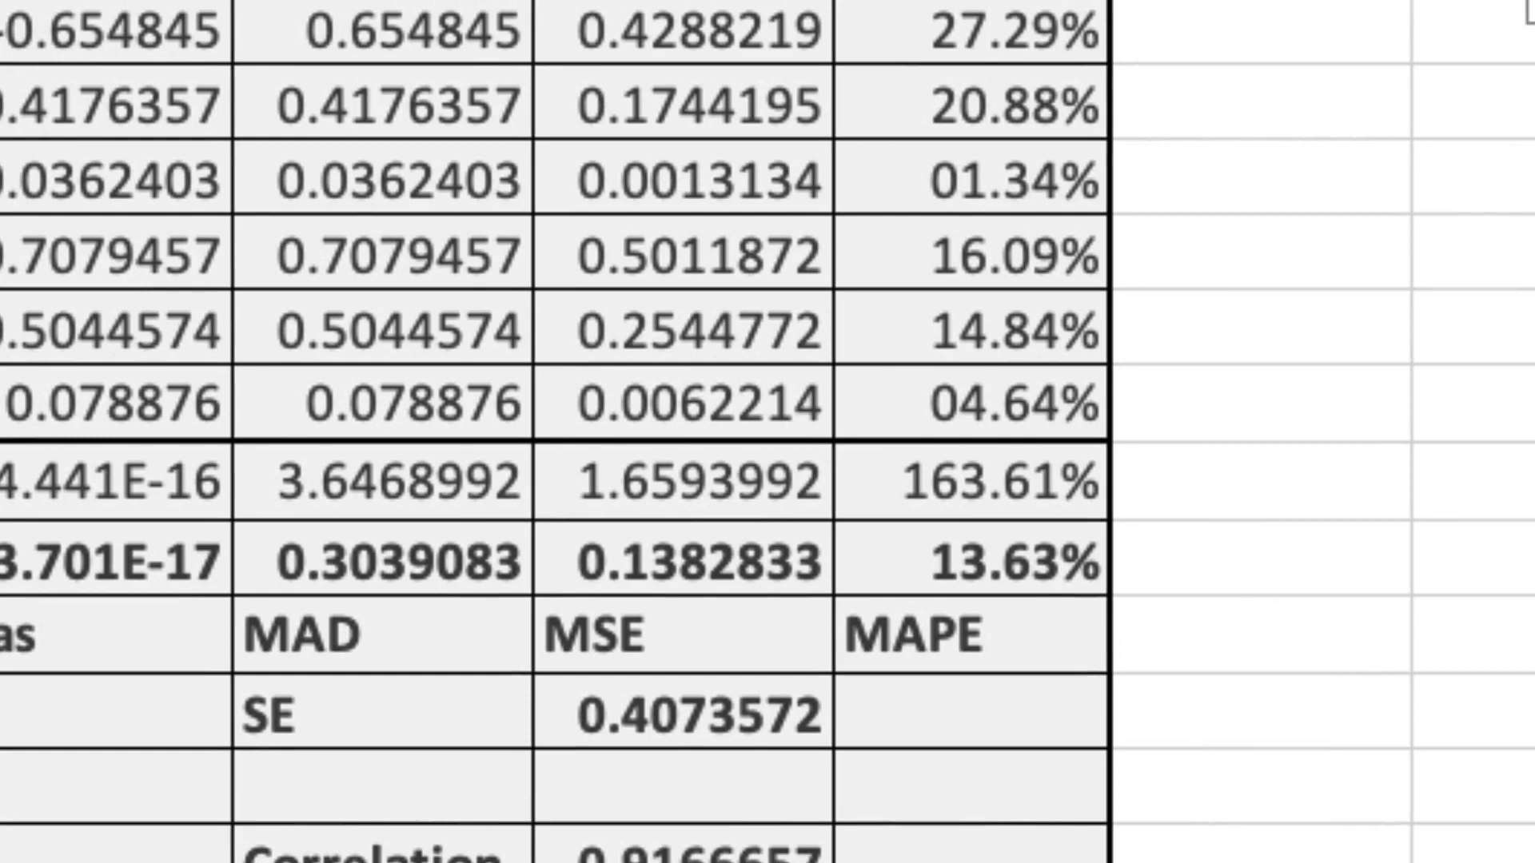
# - Round the error, absolute and squared error columns to two decimals and select SE with its value
pyautogui.moveTo(112, 24); pyautogui.dragTo(725, 458)
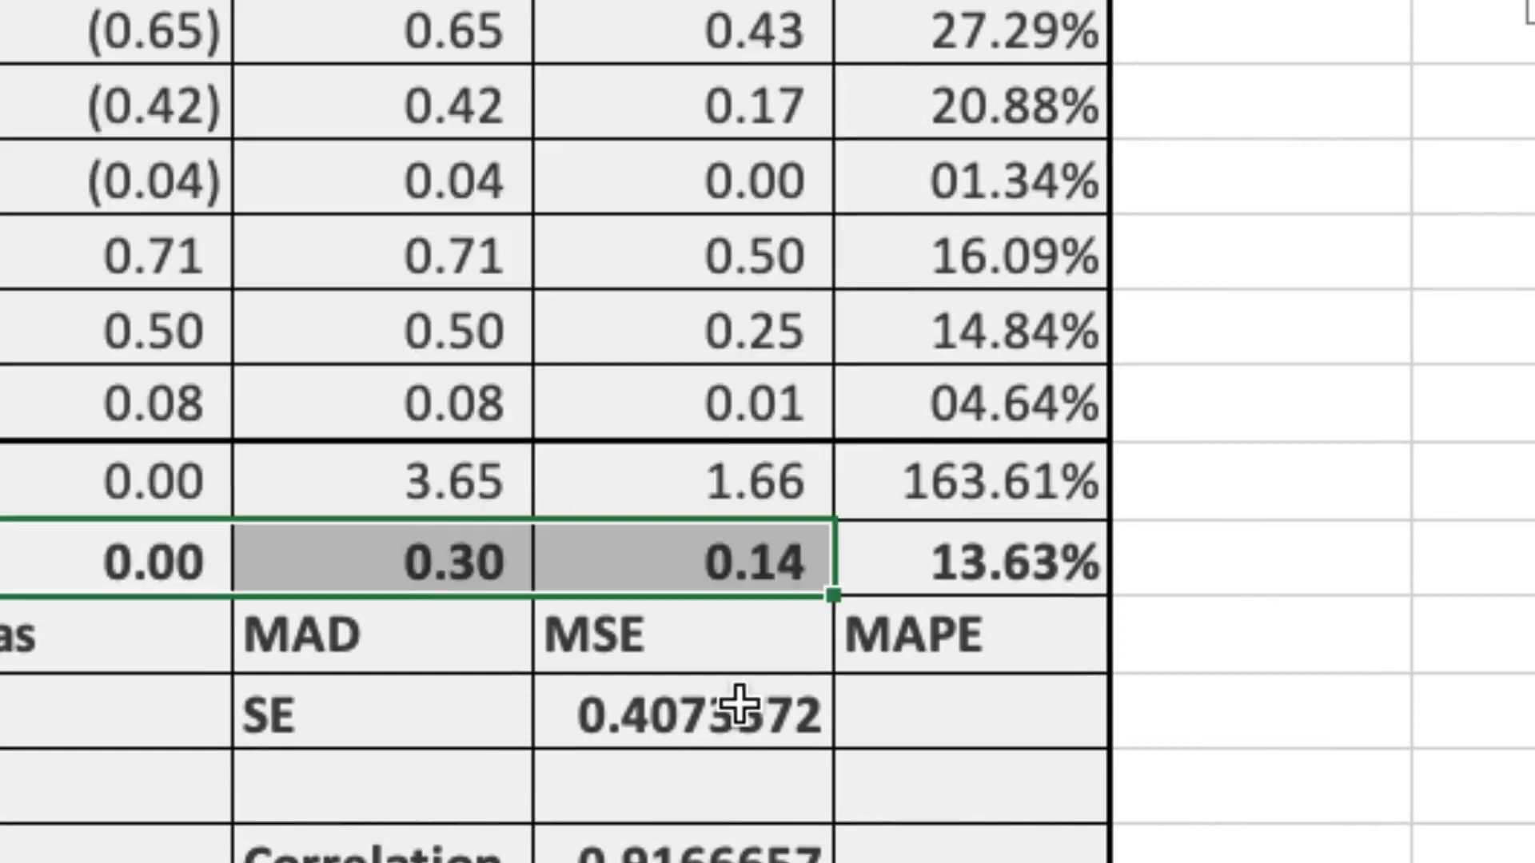
pyautogui.click(743, 708)
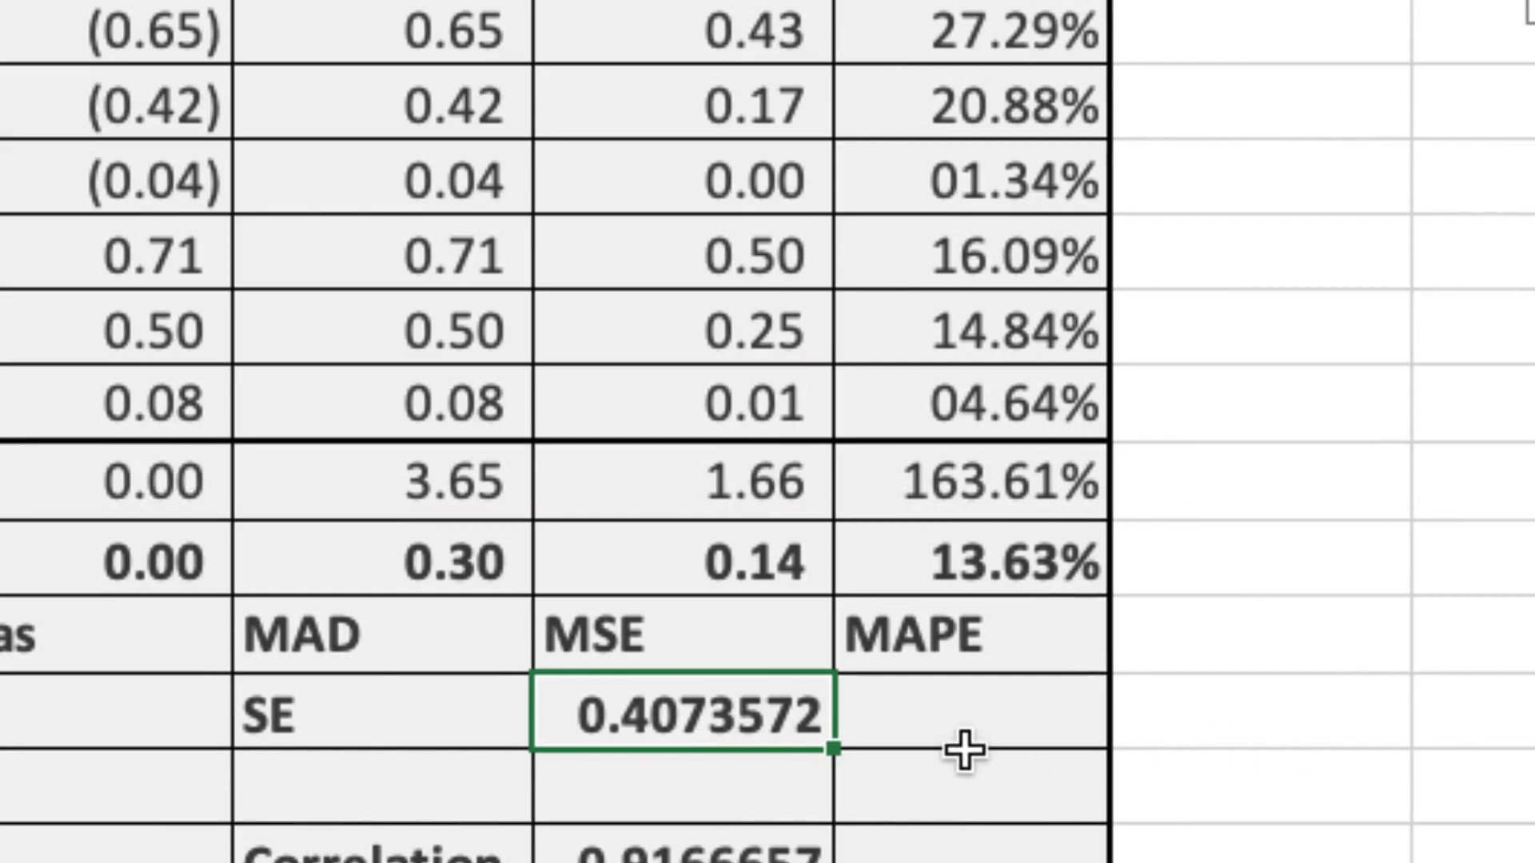
pyautogui.moveTo(352, 720); pyautogui.dragTo(688, 711)
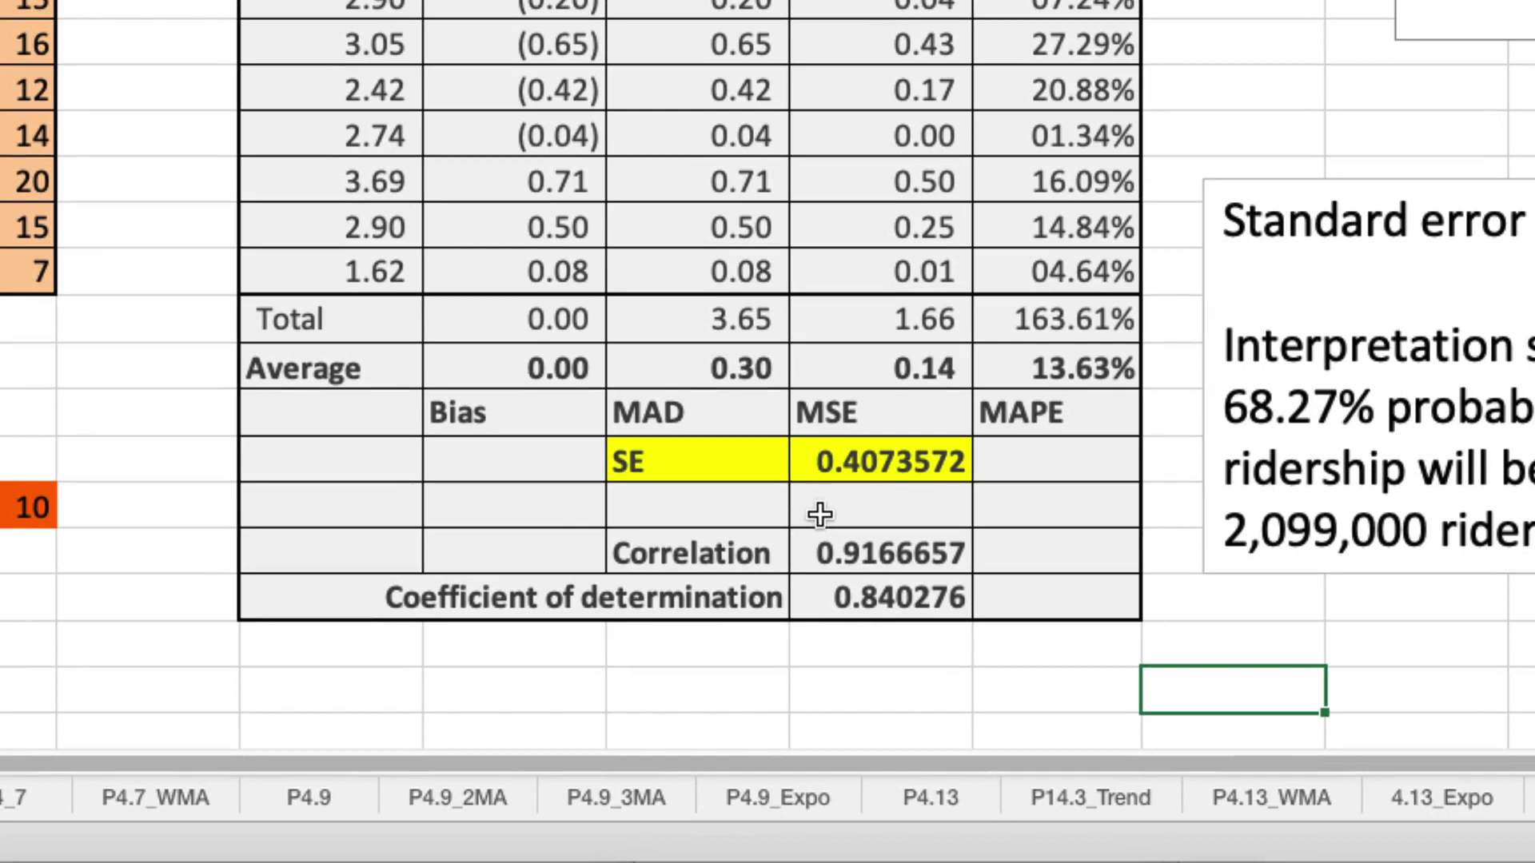
# - Round correlation and coefficient of determination to four decimals and label them R and R2
pyautogui.click(832, 553)
pyautogui.moveTo(832, 554); pyautogui.dragTo(840, 596)
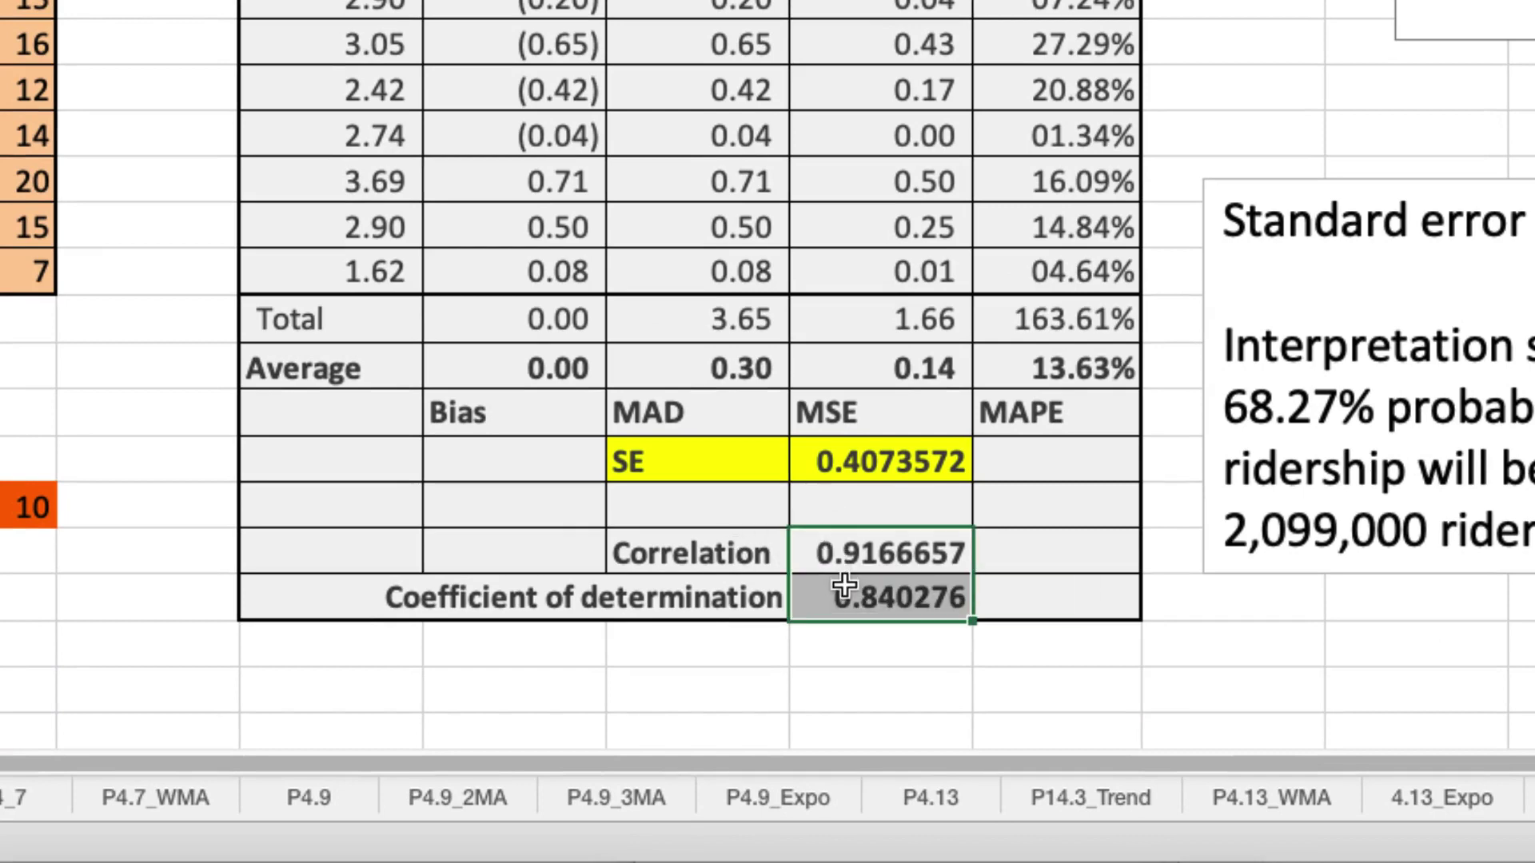
pyautogui.click(897, 559)
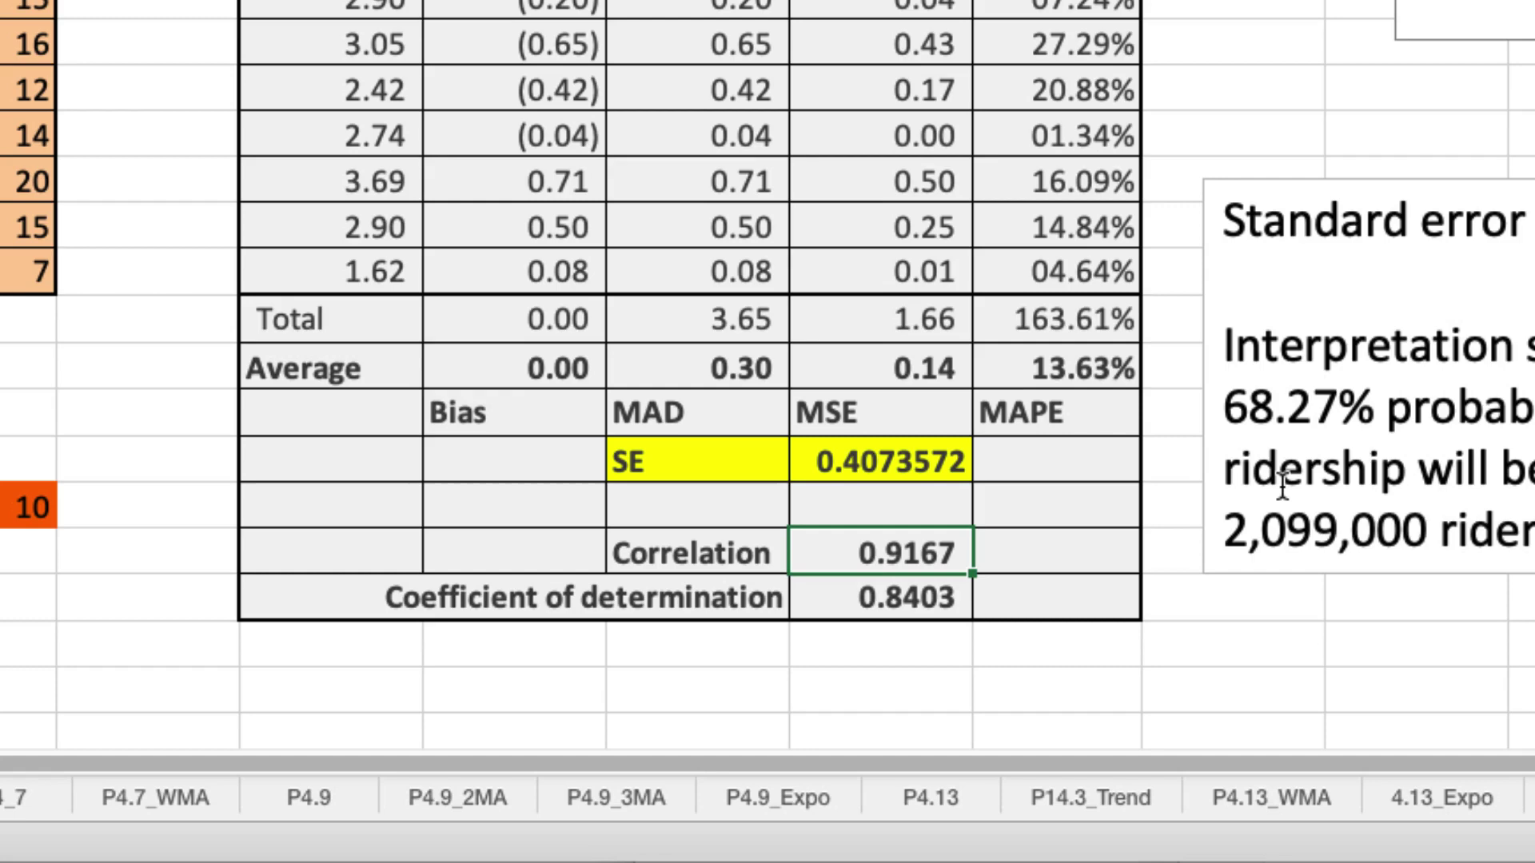
pyautogui.press('Right')
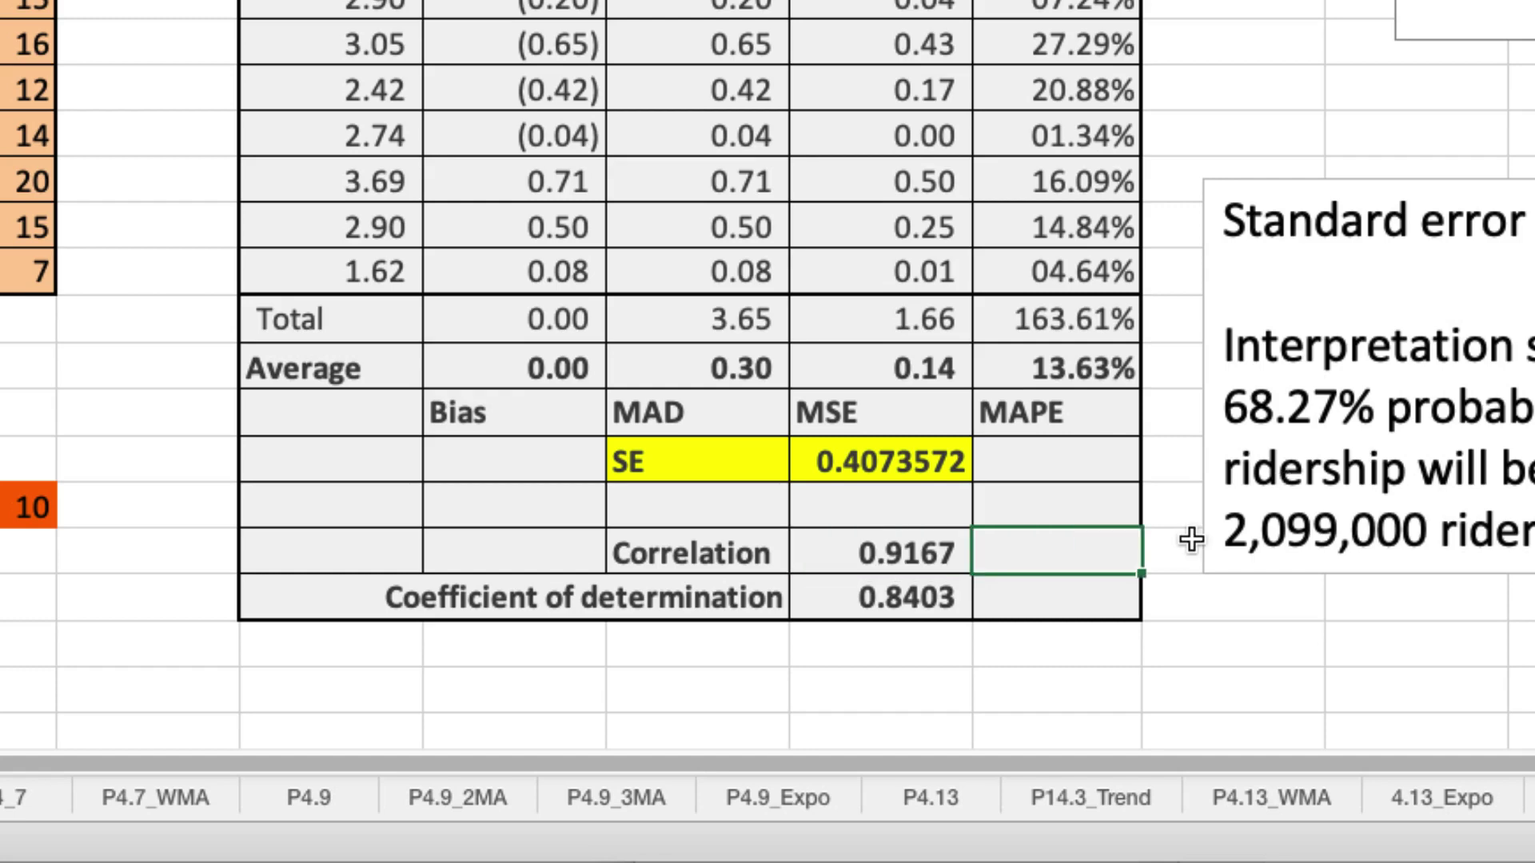
pyautogui.write('R')
pyautogui.press('Return')
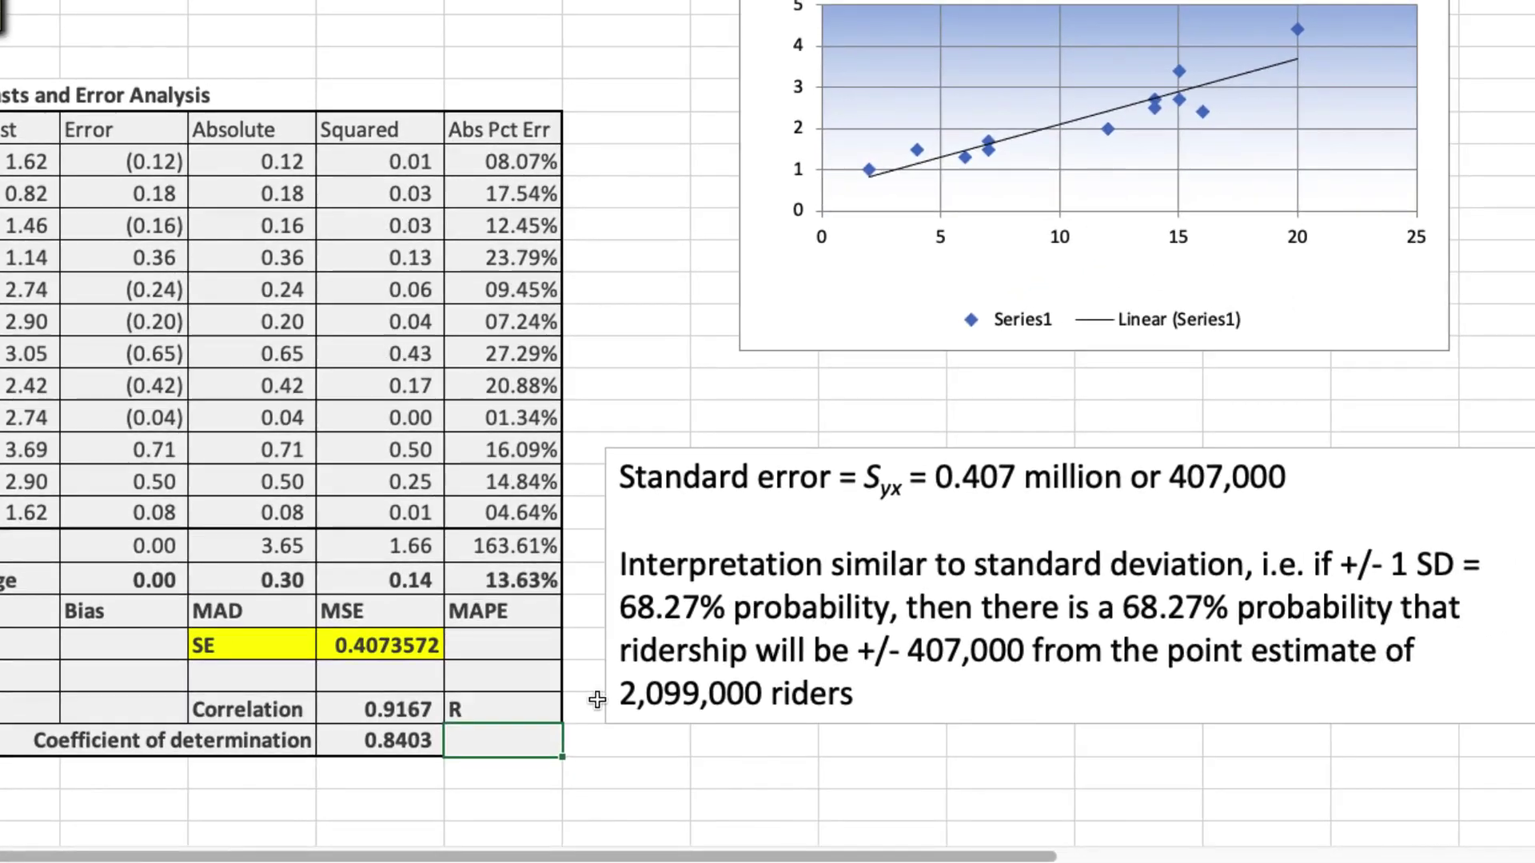
pyautogui.hotkey('ctrl', 'z')
pyautogui.write('R2')
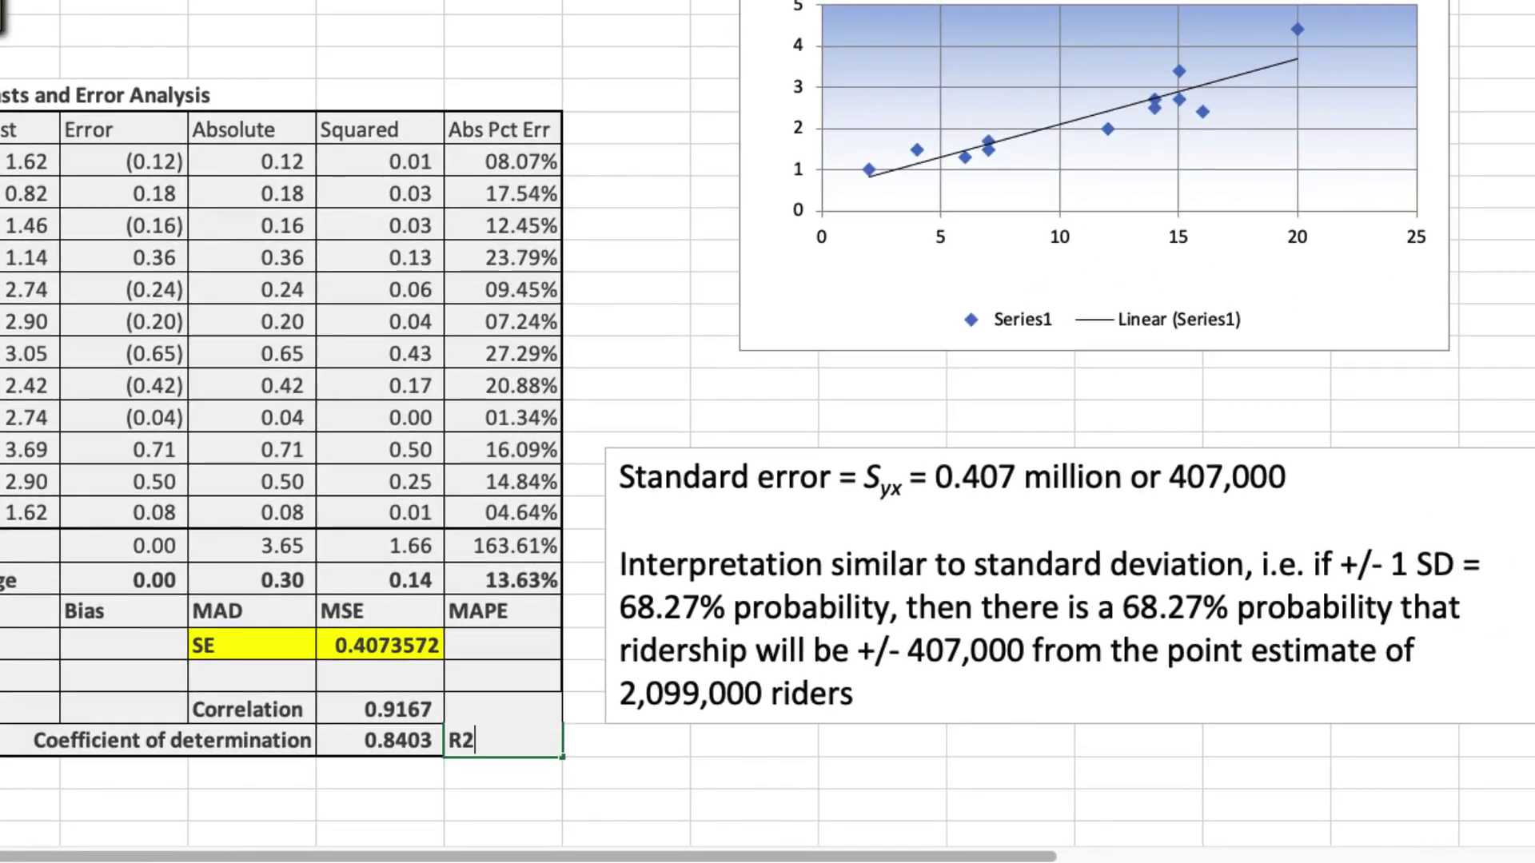
pyautogui.press('Return')
# - Add an R2 line to the note: '84.03% of the change in ridership can be'
pyautogui.click(632, 759)
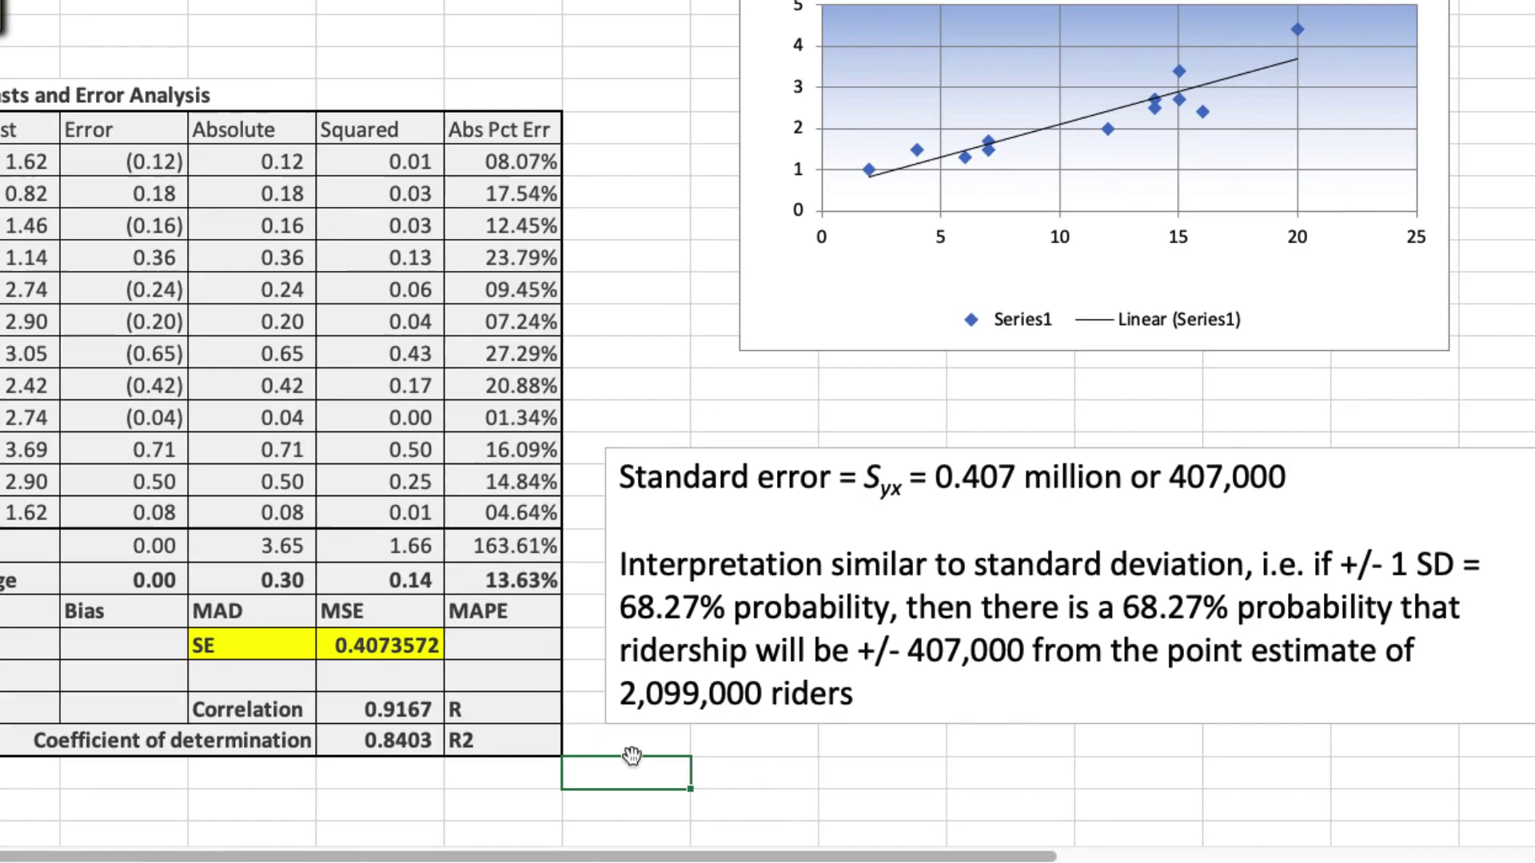
pyautogui.click(668, 779)
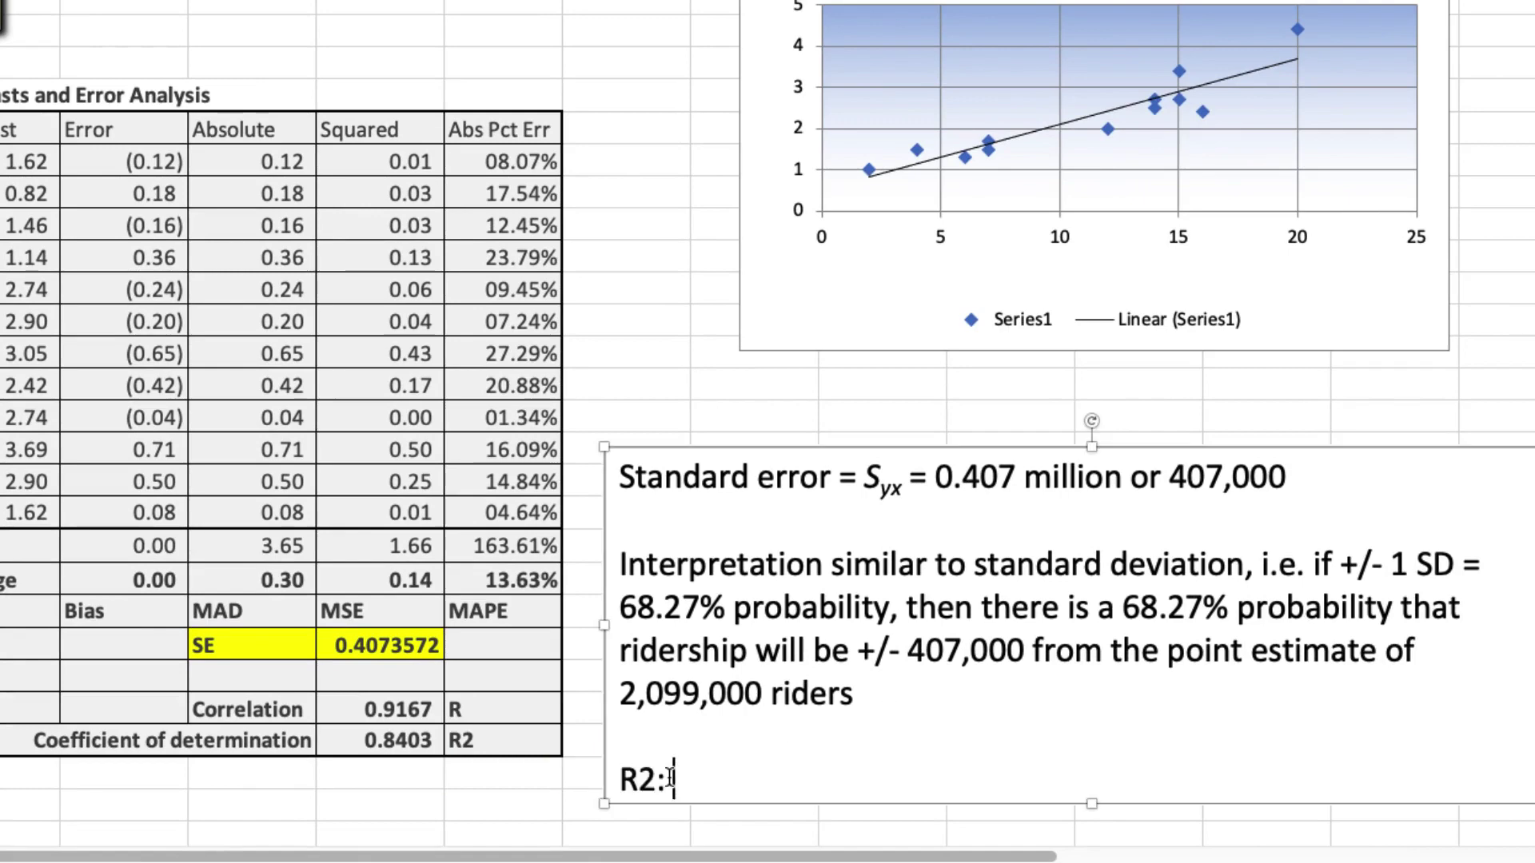
pyautogui.write('84.0')
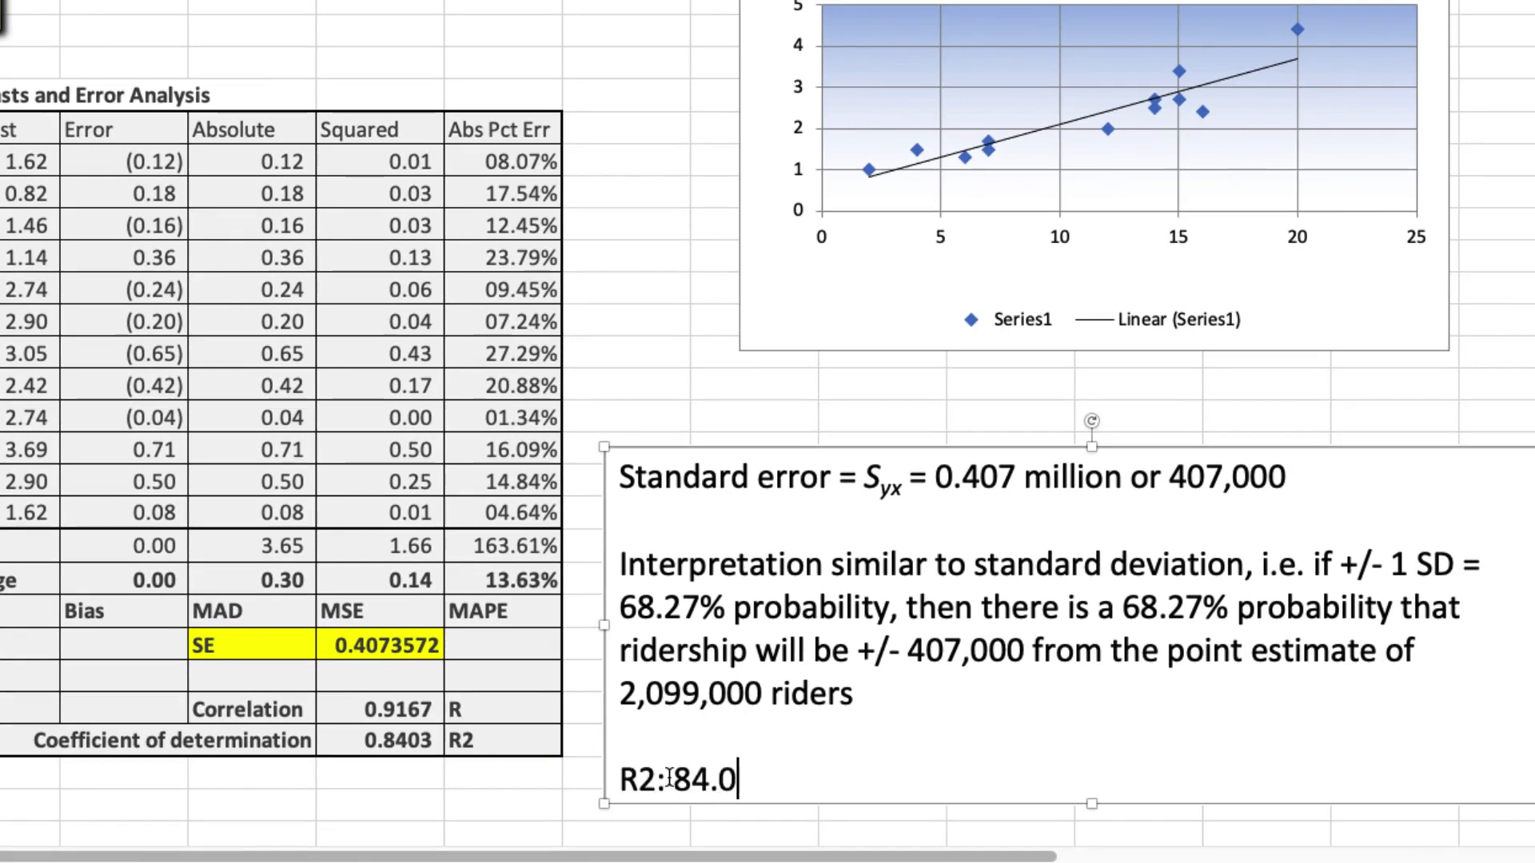
pyautogui.write('3% of the ')
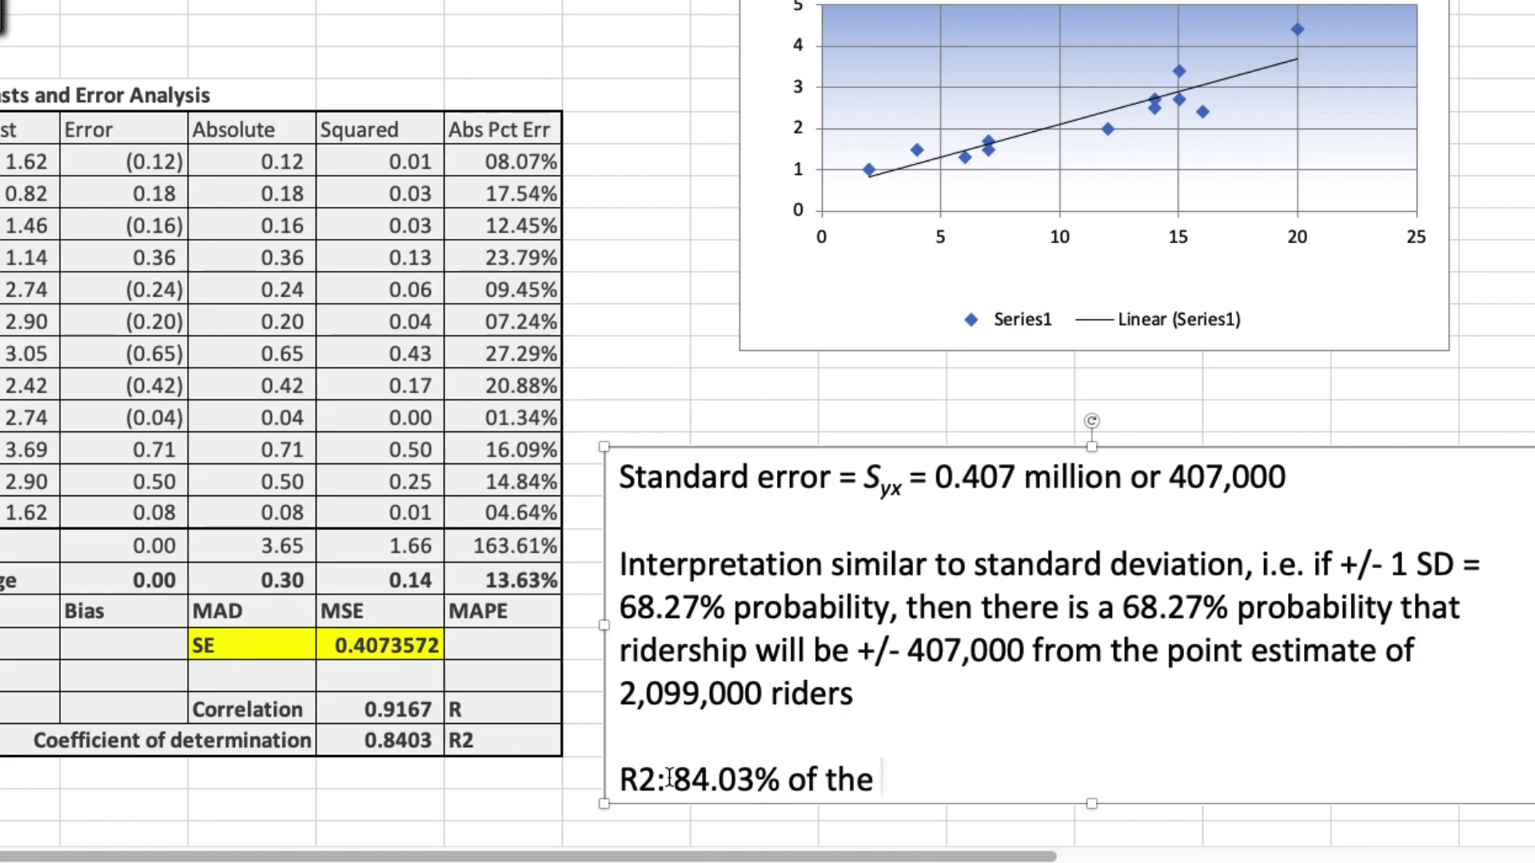
pyautogui.write('change in ridership can be')
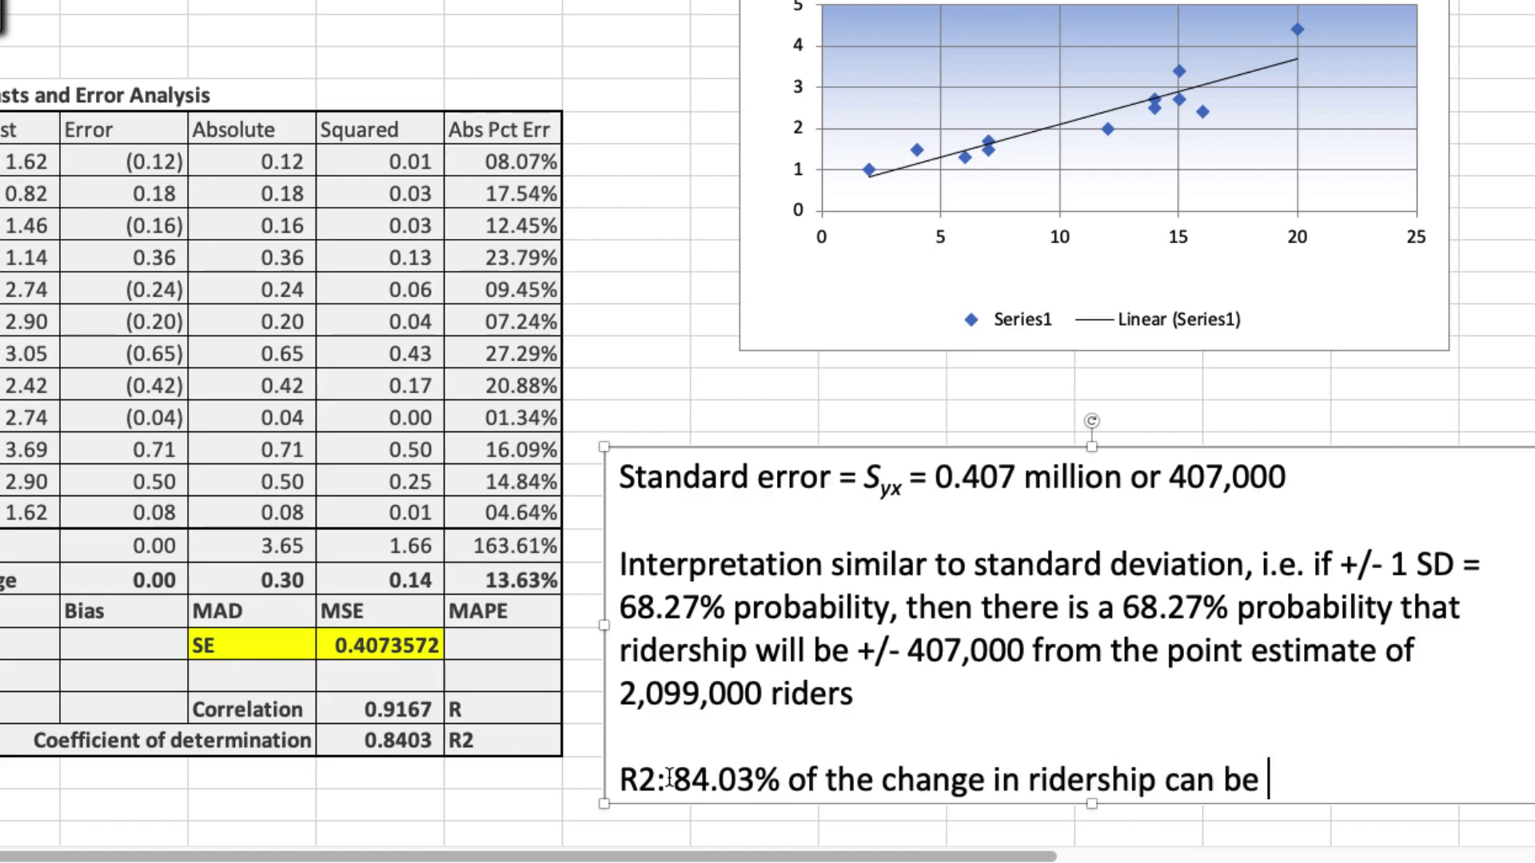